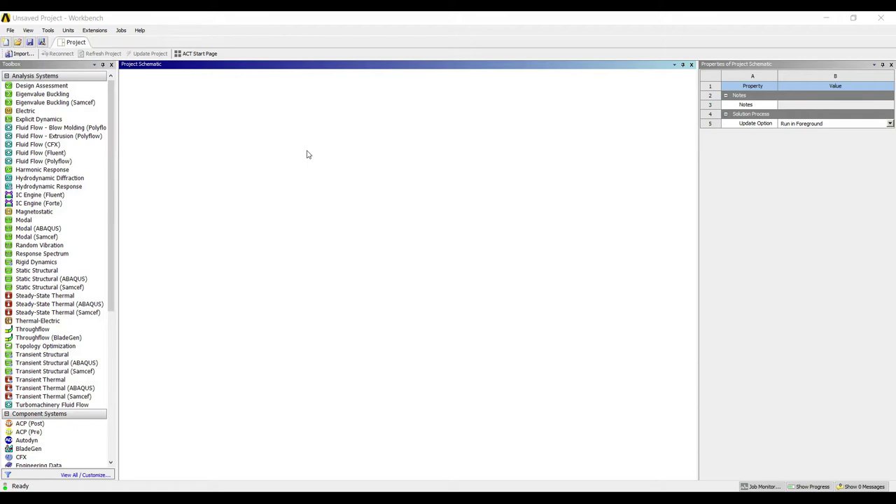
- Add an Explicit Dynamics analysis system to the project and name it "compression test on concrete"
double_click(39, 119)
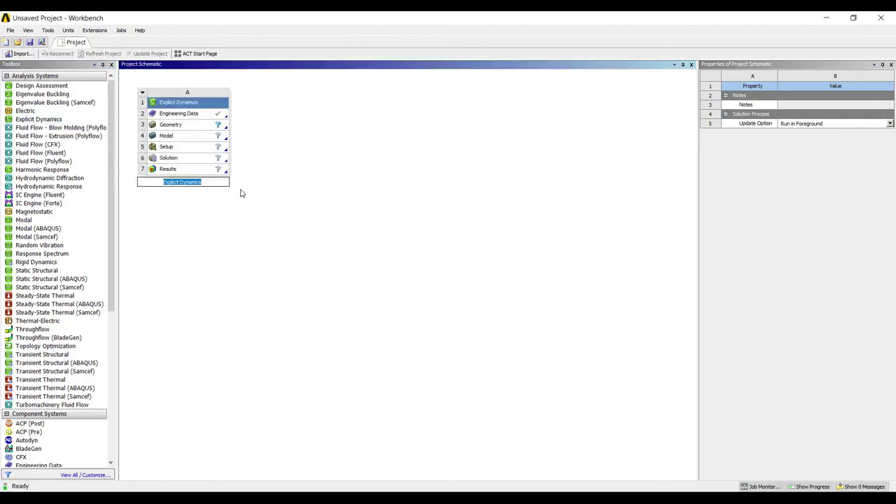
type("co")
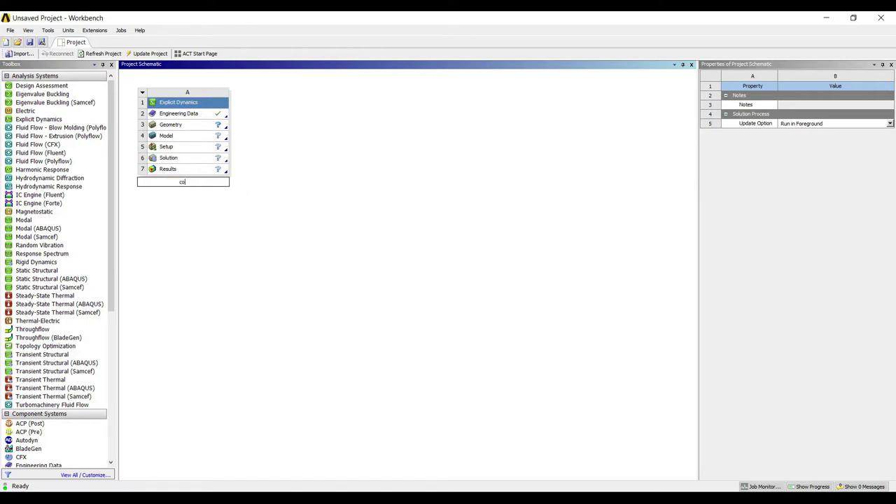
type("mpression test on concrete")
left_click(170, 125)
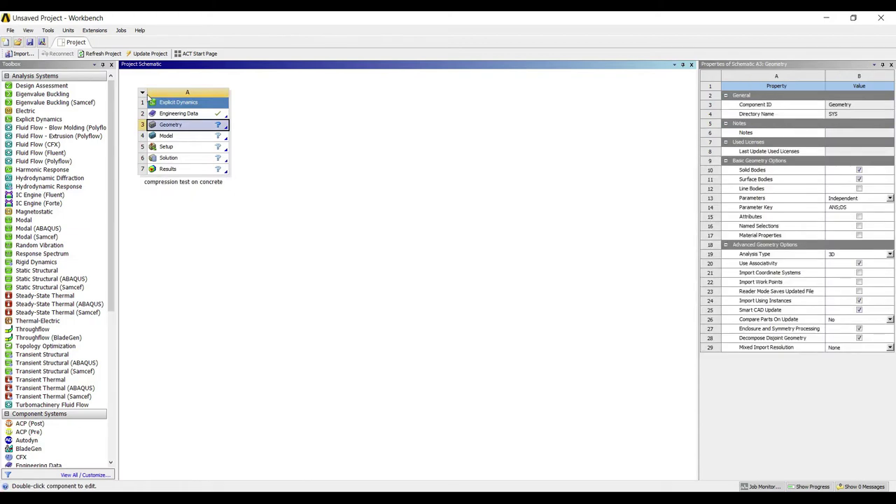
- Open the system's engineering data and list the materials of the Explicit Materials data source
double_click(179, 113)
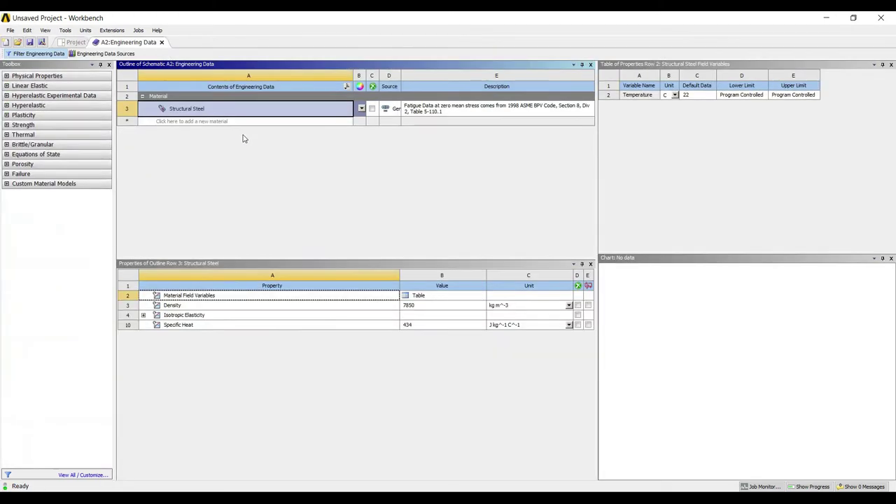
left_click(105, 53)
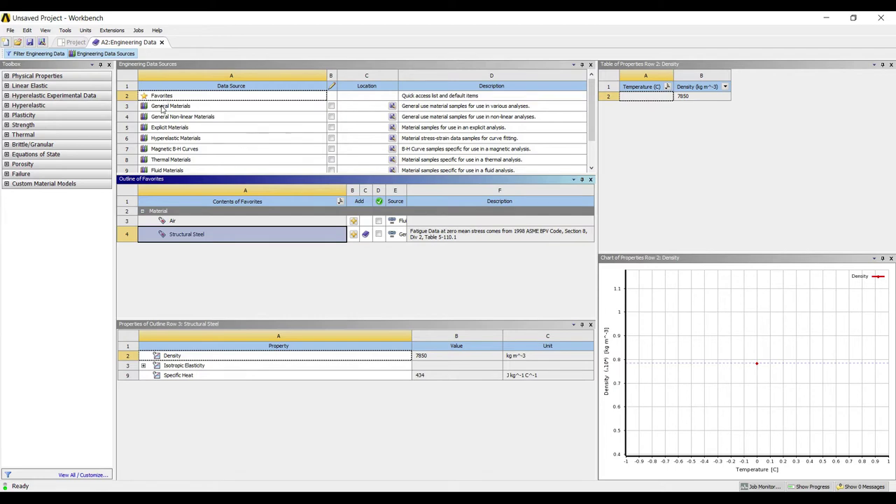
left_click(160, 105)
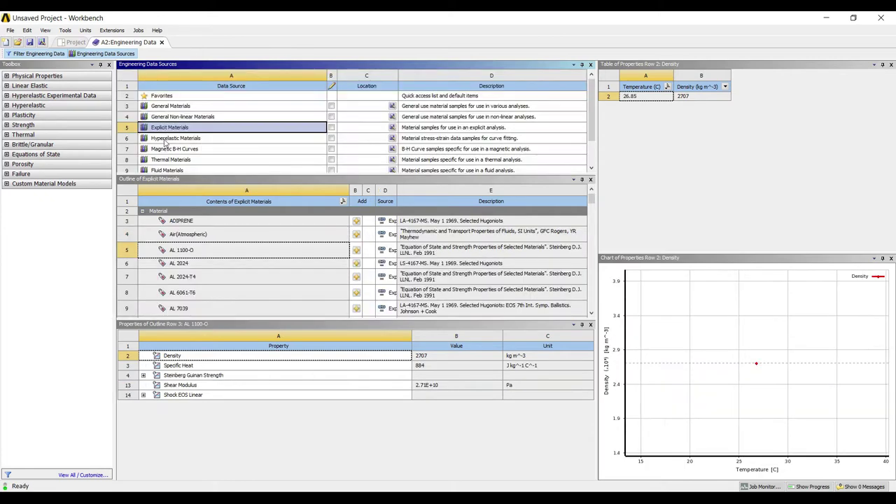
- Examine the properties of the explicit concrete materials CONC140MPA, CONC-35MPA and CONCRETE-L
scroll(163, 223, "down", 5)
scroll(168, 218, "down", 6)
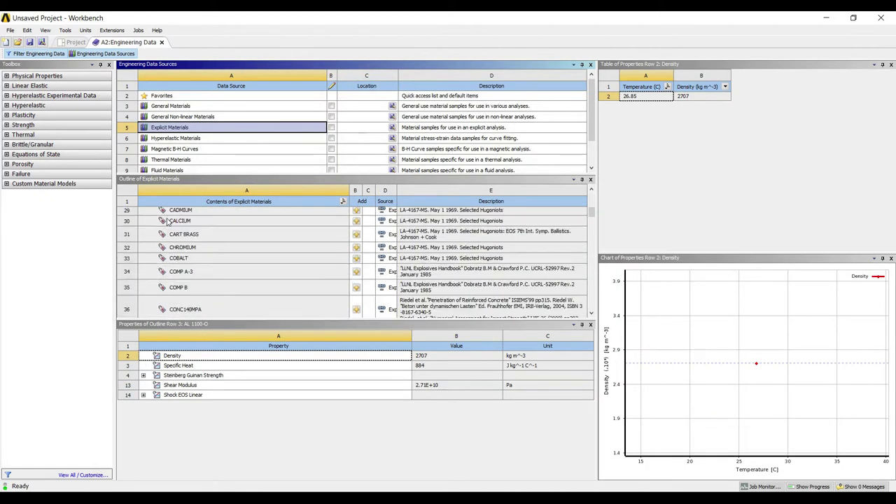
left_click(180, 216)
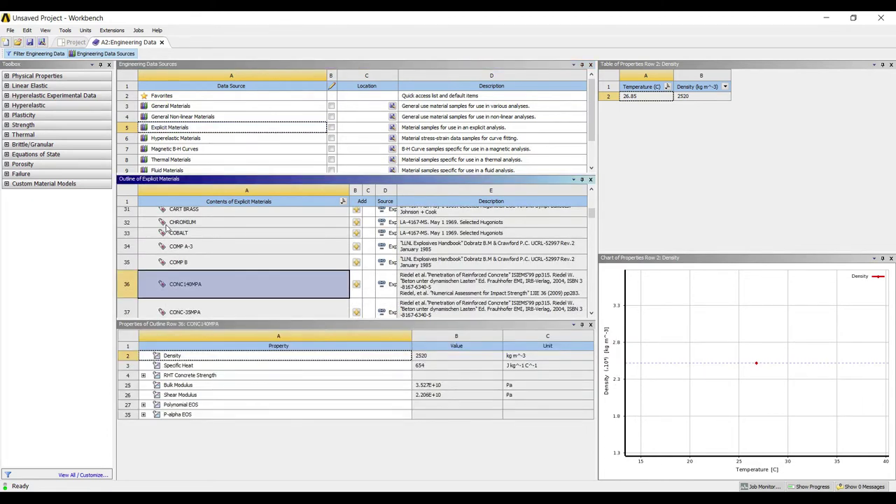
key("Down")
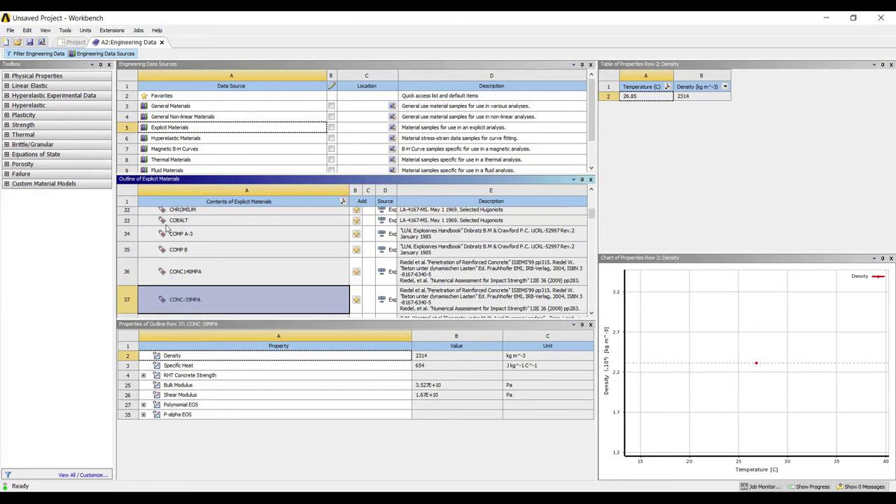
key("Down")
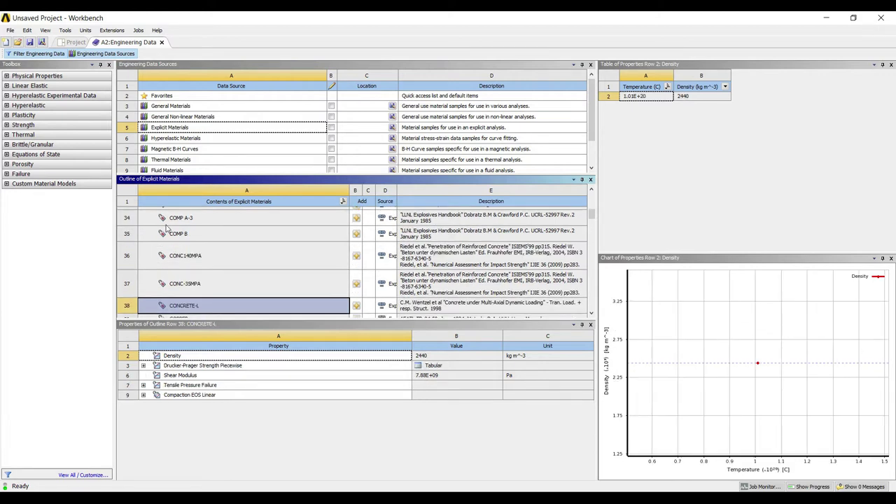
key("Up")
key("Up")
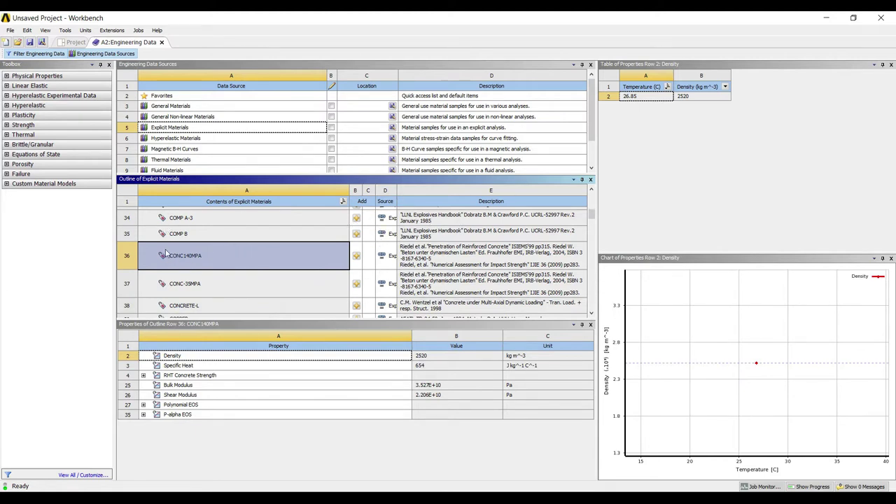
key("Down")
key("Down")
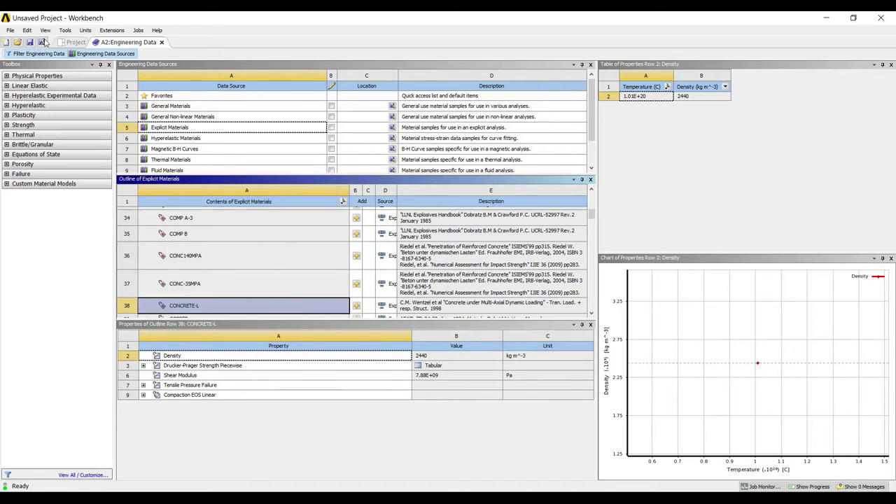
- Return to the project, start a new DesignModeler geometry for the system and set its length unit to millimetres
left_click(72, 42)
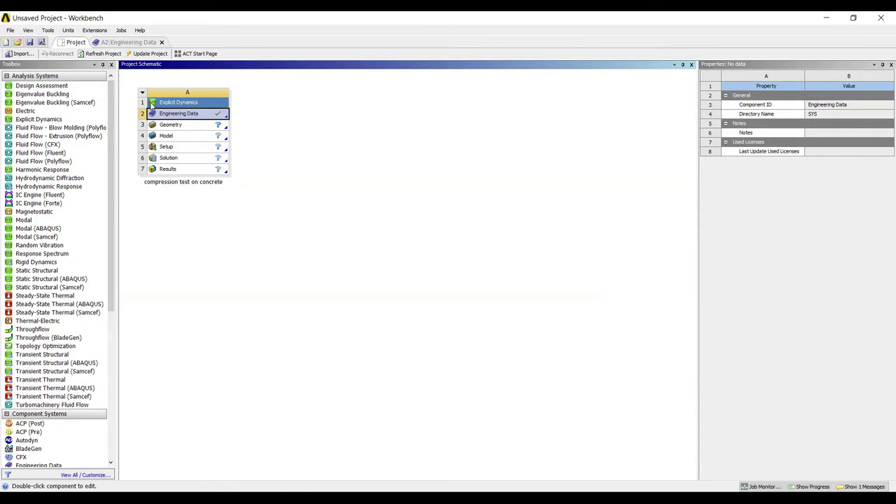
key("Down")
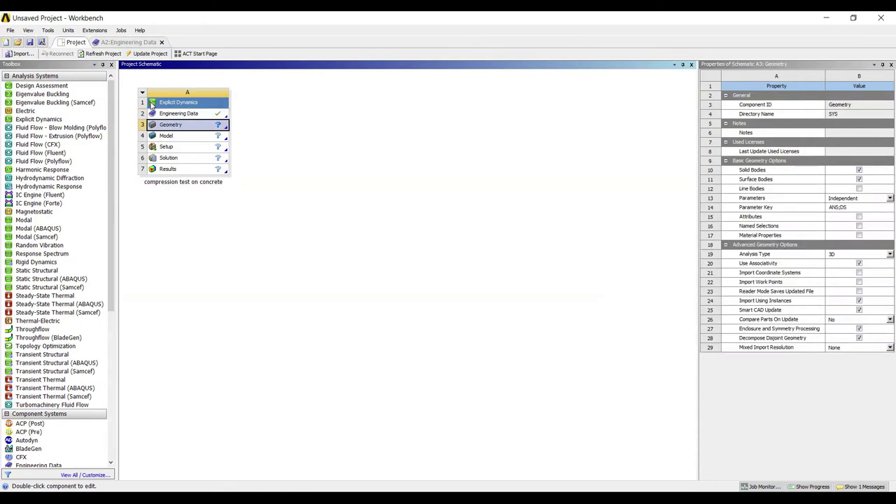
key("shift+F10")
key("Down")
key("Down")
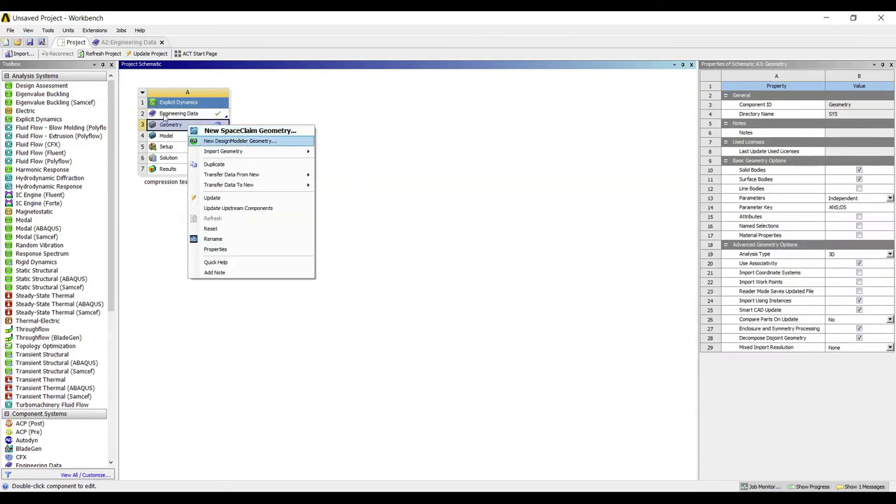
key("Return")
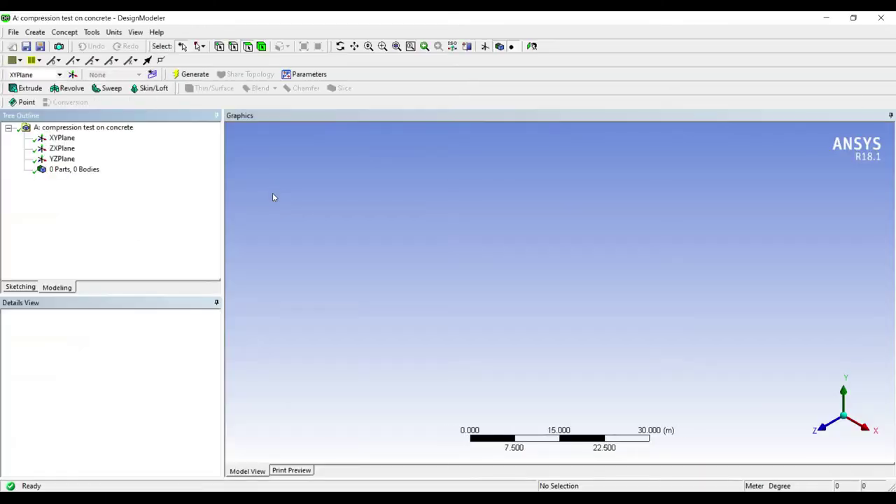
left_click(113, 32)
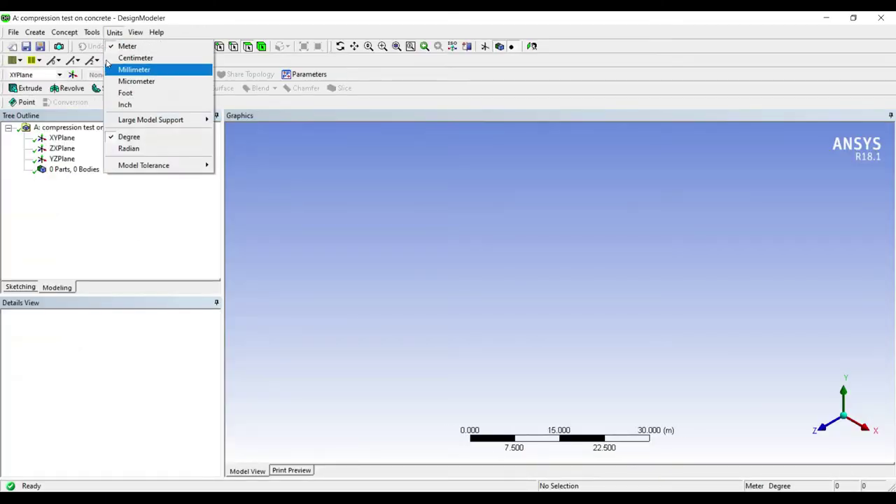
left_click(130, 68)
- Sketch a rectangle about 87 mm wide and 54 mm high around the origin on the XYPlane, viewed face-on
left_click(62, 138)
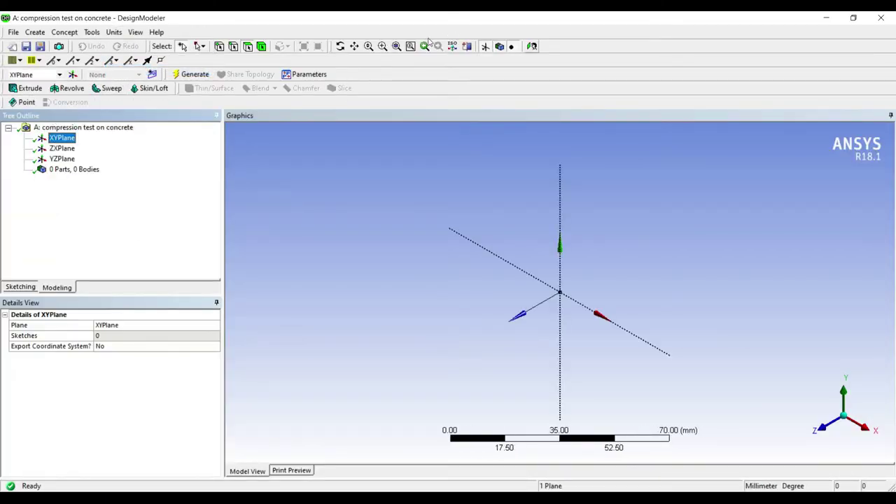
left_click(426, 47)
left_click(20, 287)
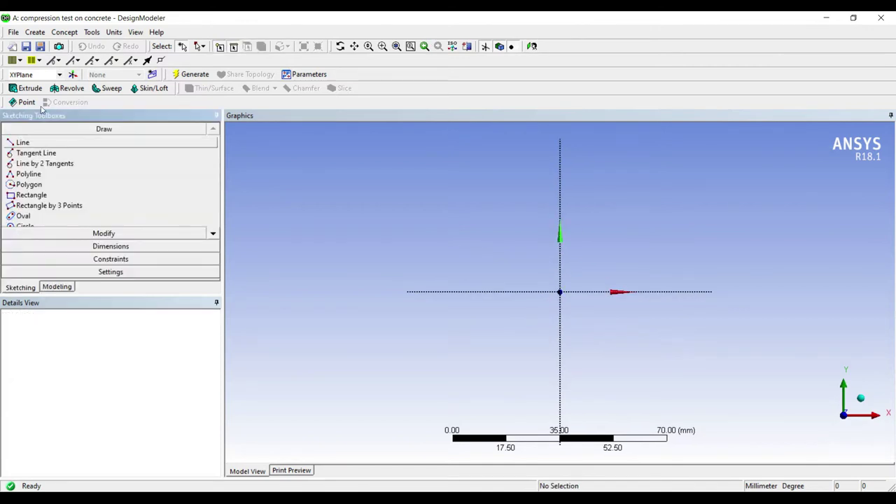
left_click(84, 195)
left_click(435, 203)
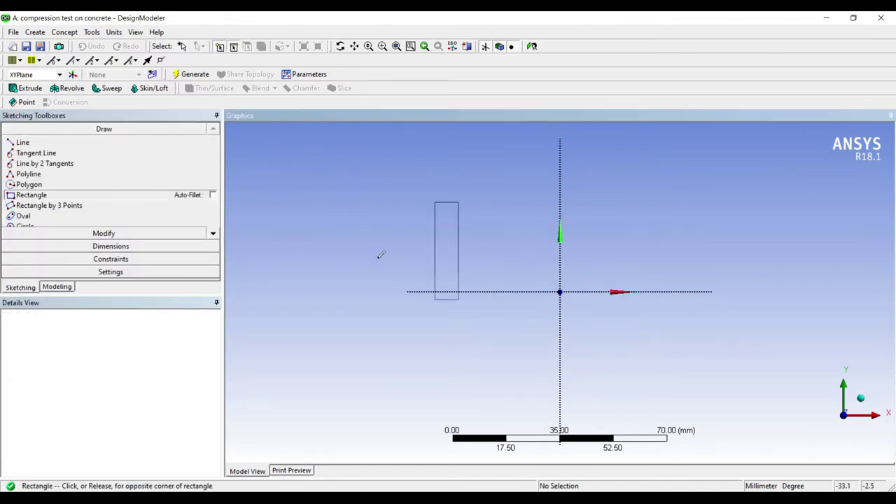
left_click(700, 369)
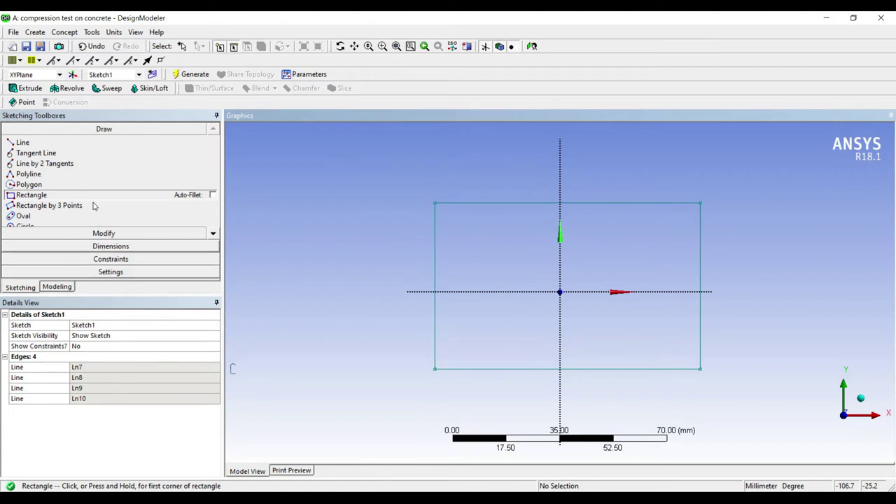
- Dimension the rectangle's horizontal top edge and its vertical left edge
left_click(105, 246)
left_click(523, 203)
left_click(522, 164)
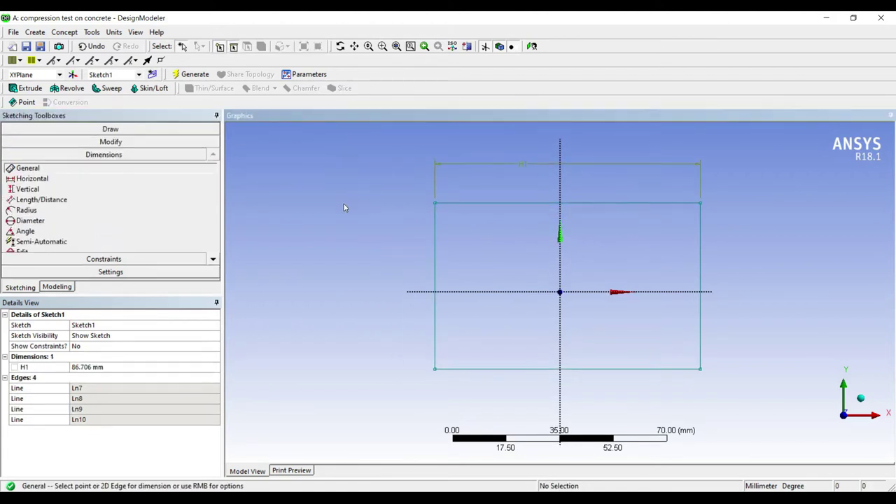
left_click(435, 232)
left_click(401, 256)
- Set the rectangle's width to 100 mm and its height to 60 mm
left_click(114, 367)
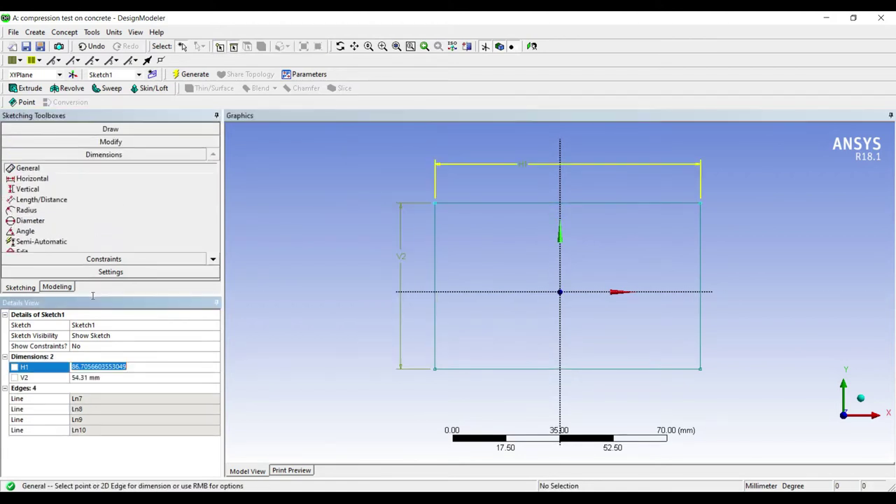
type("100")
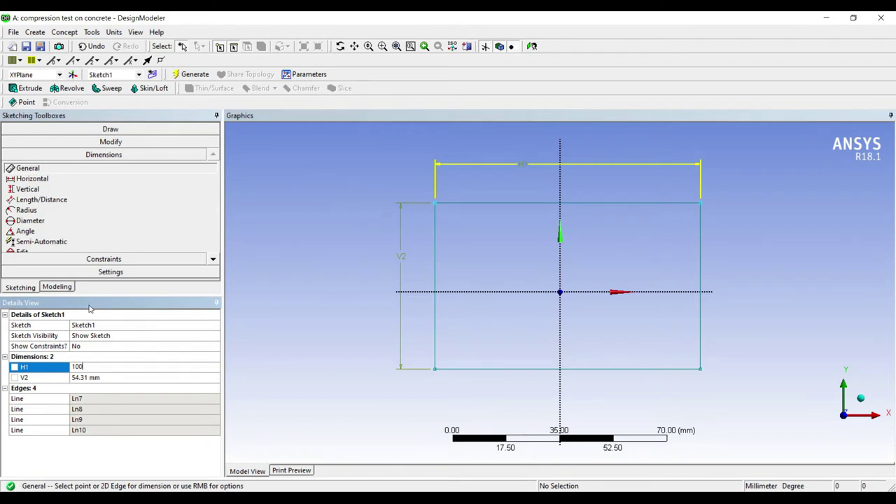
key("Return")
type("60")
key("Return")
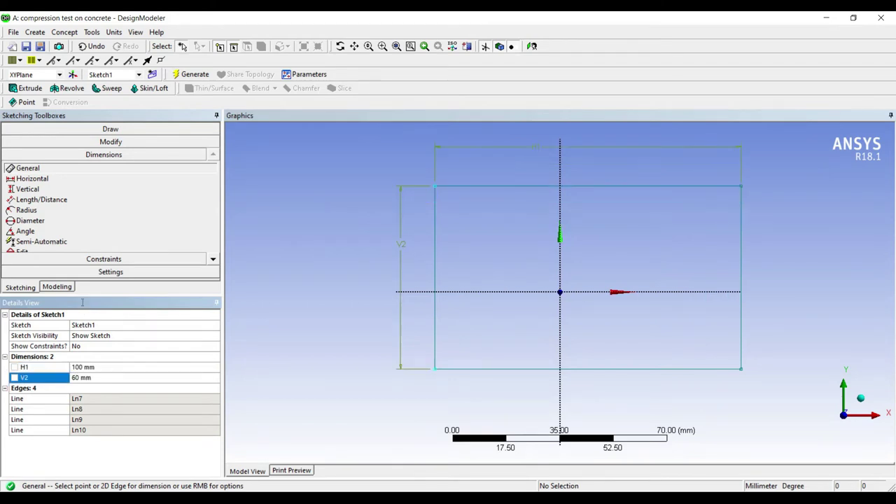
- Extrude the rectangle sketch to a depth of 50 mm and generate the solid block
left_click(26, 89)
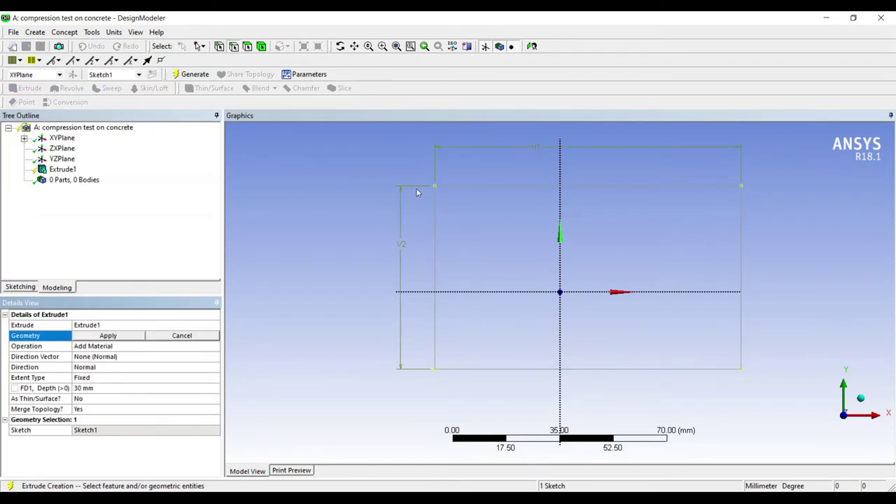
left_click(99, 388)
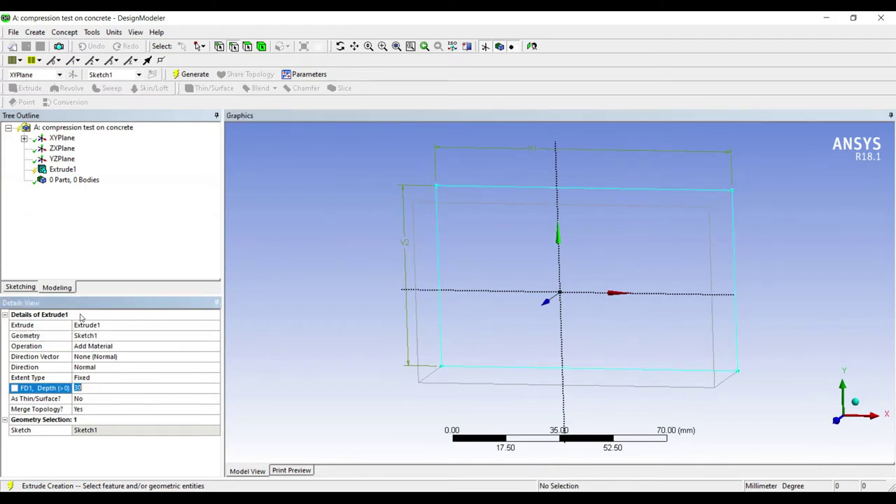
type("50")
key("Return")
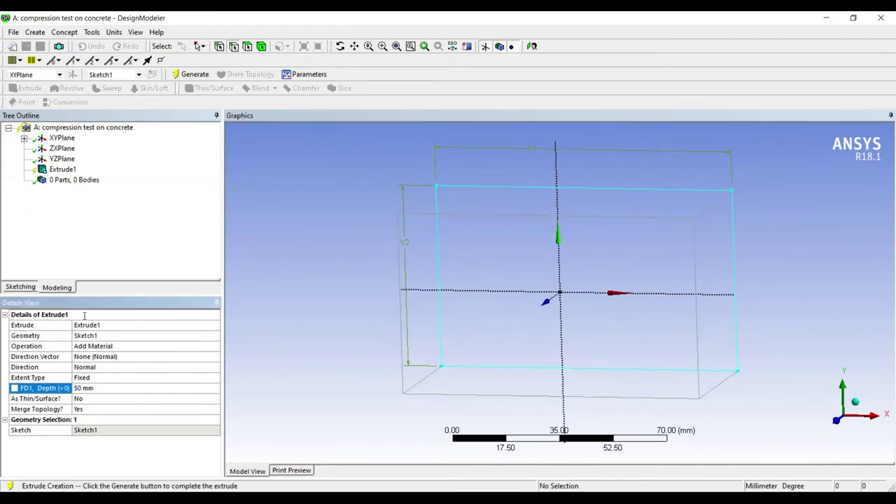
left_click(191, 74)
middle_click_drag(484, 214, 495, 240)
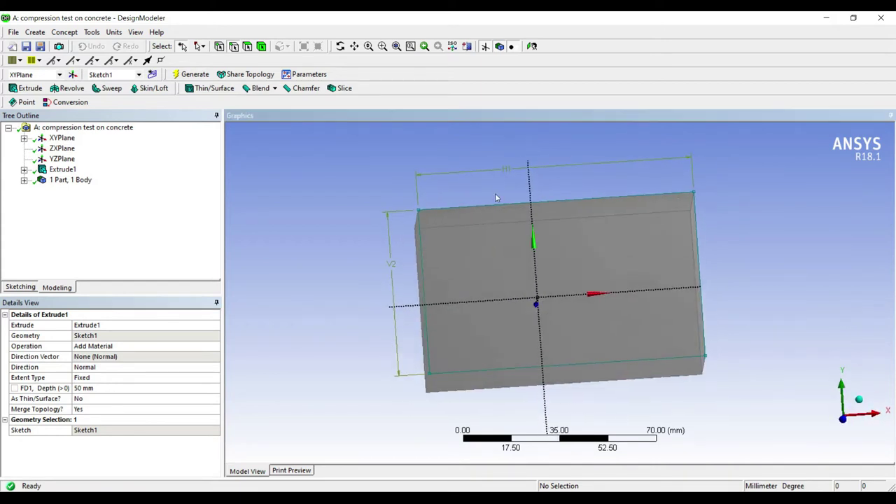
- Switch back to the Workbench project and open the system's Model in Mechanical
left_click(827, 18)
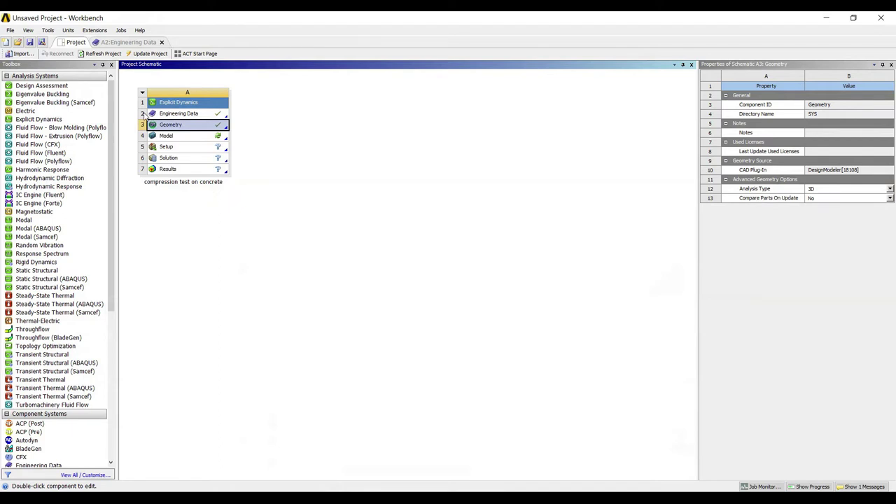
double_click(166, 135)
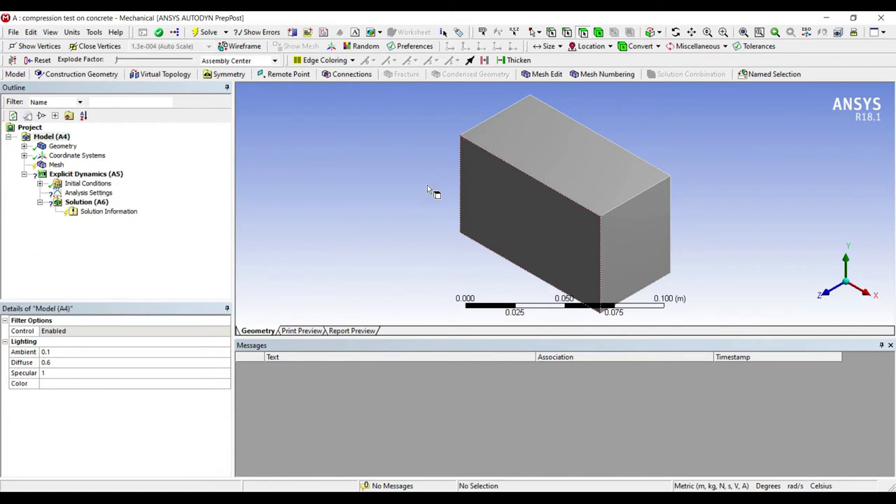
middle_click_drag(430, 191, 502, 171)
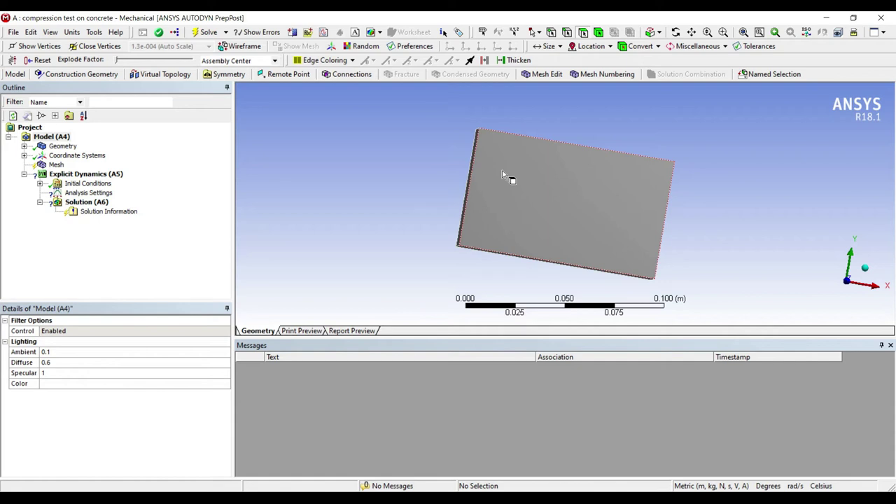
- Assign the CONCRETE-L material to the Solid body of the geometry
left_click(15, 117)
left_click(71, 156)
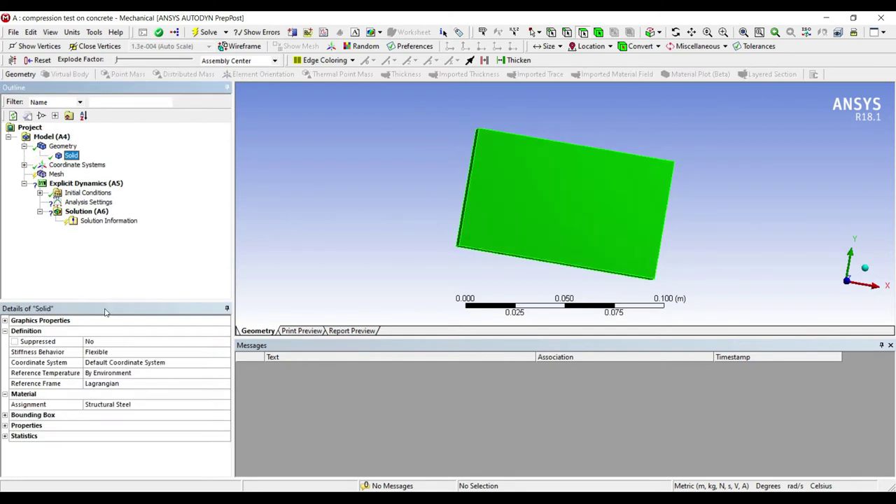
left_click(213, 405)
left_click(226, 405)
key("Down")
key("Return")
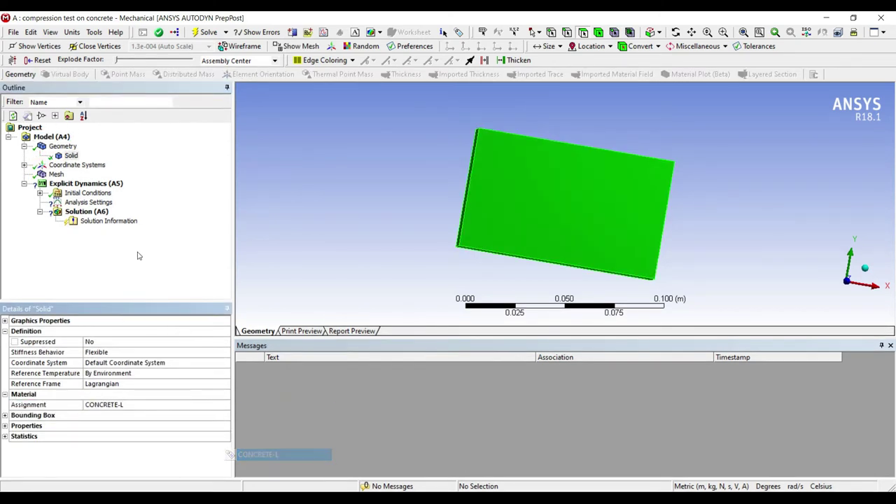
- Set the mesh sizing's relevance center to Coarse and update the block's mesh
left_click(56, 175)
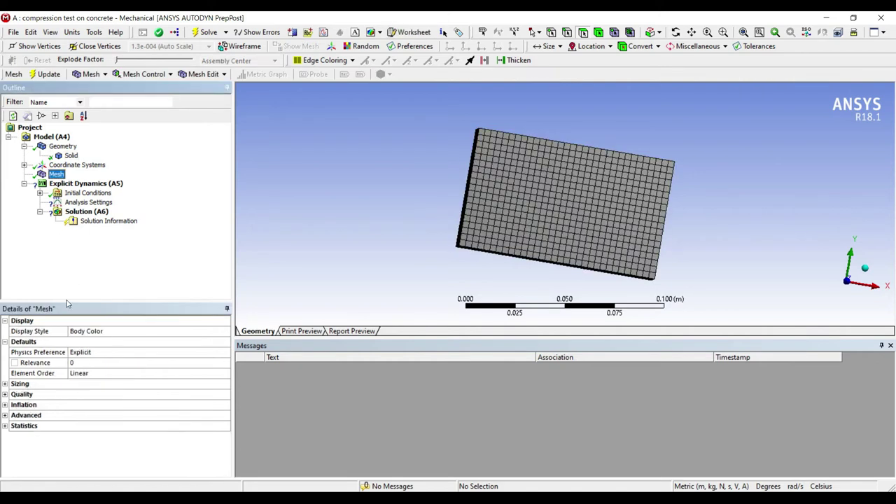
left_click(4, 383)
key("Down")
key("Down")
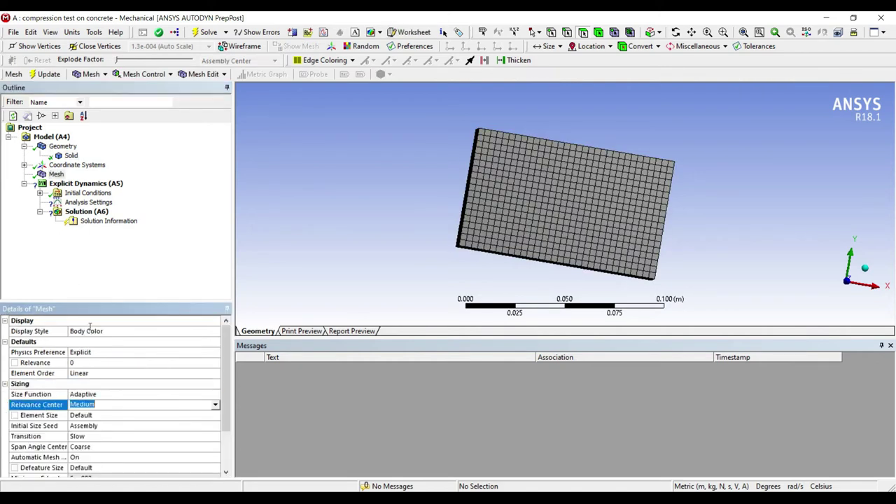
key("alt+Down")
key("Up")
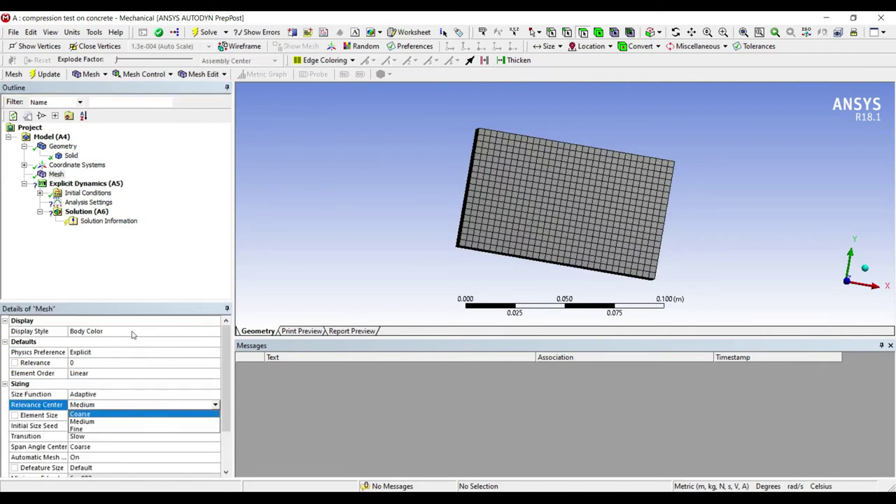
key("Return")
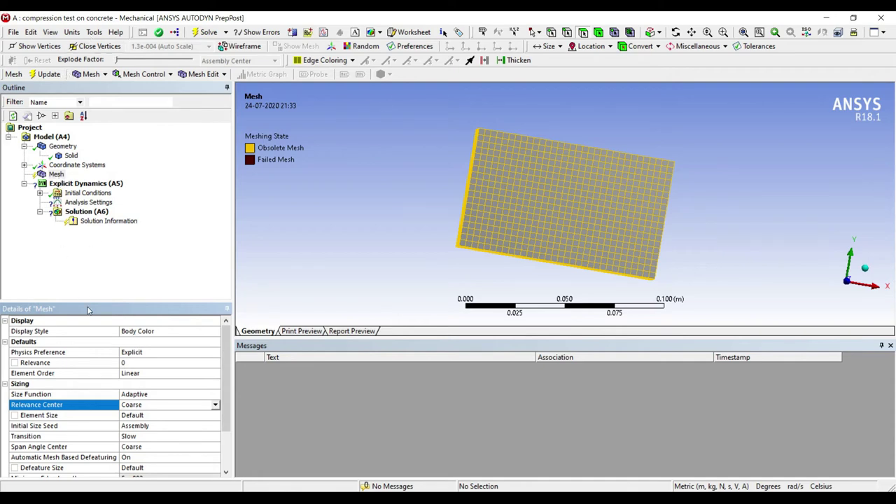
left_click(48, 74)
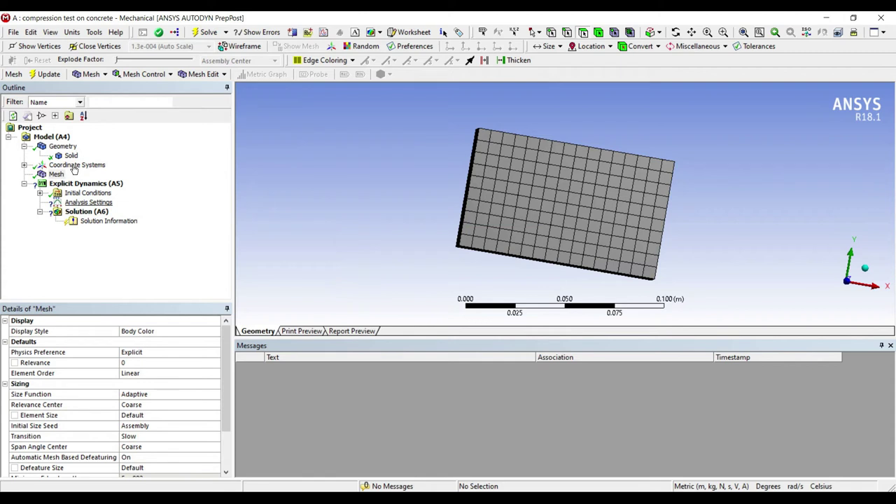
- Set the end time of the explicit dynamics analysis to 0.01 s in the analysis settings
left_click(89, 202)
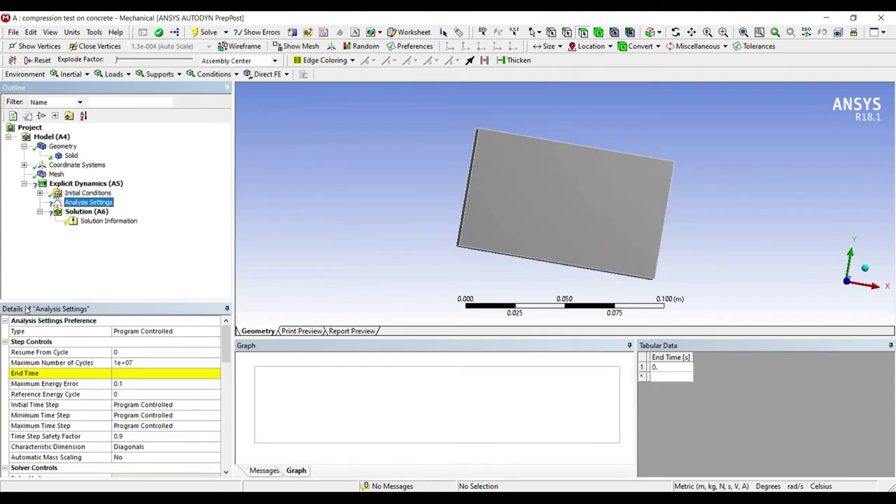
left_click(129, 373)
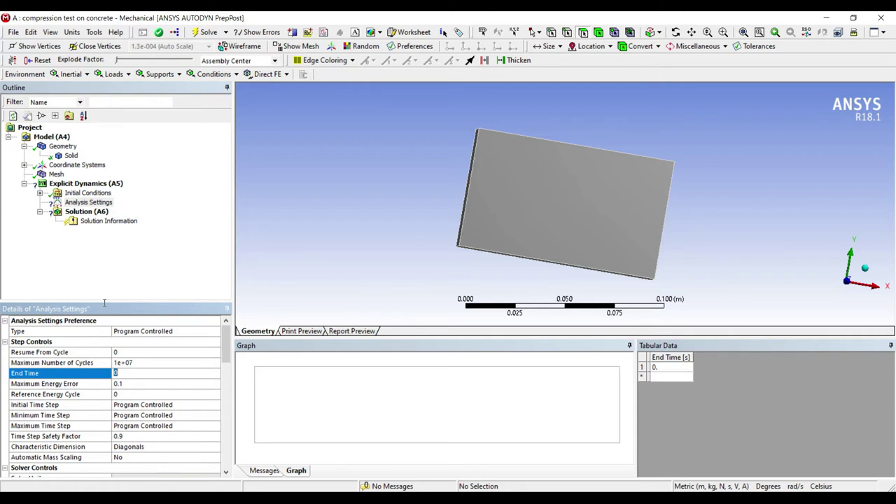
type("0.01")
key("Return")
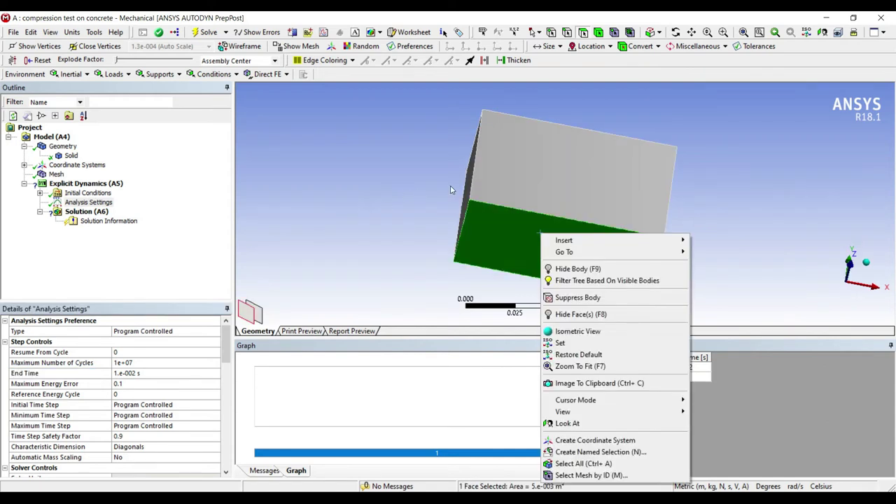
- Apply a fixed support to the selected bottom face of the block
mouse_move(600, 229)
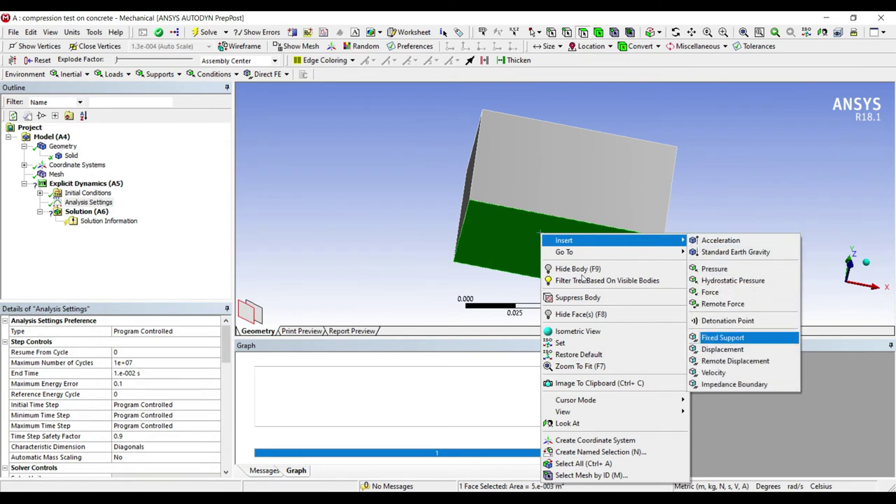
left_click(723, 338)
- Insert a force load on the block's top face
middle_click_drag(478, 162, 474, 192)
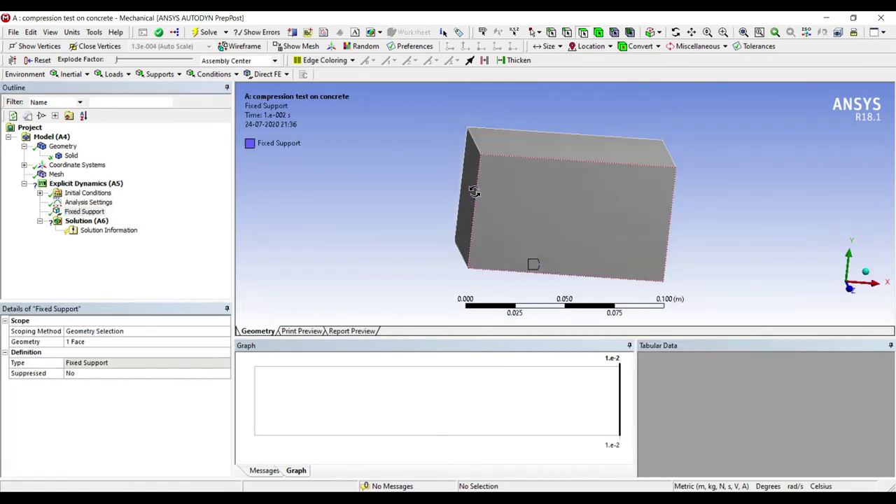
left_click(457, 127)
right_click(565, 150)
mouse_move(588, 157)
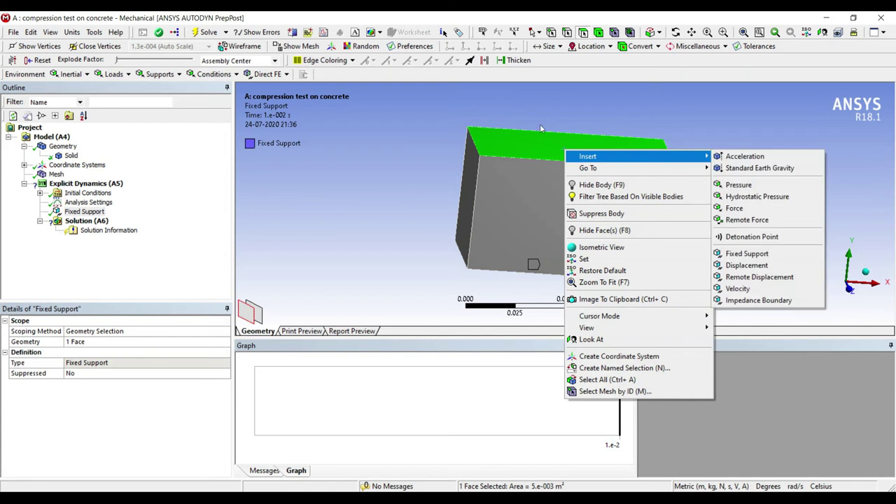
left_click(735, 208)
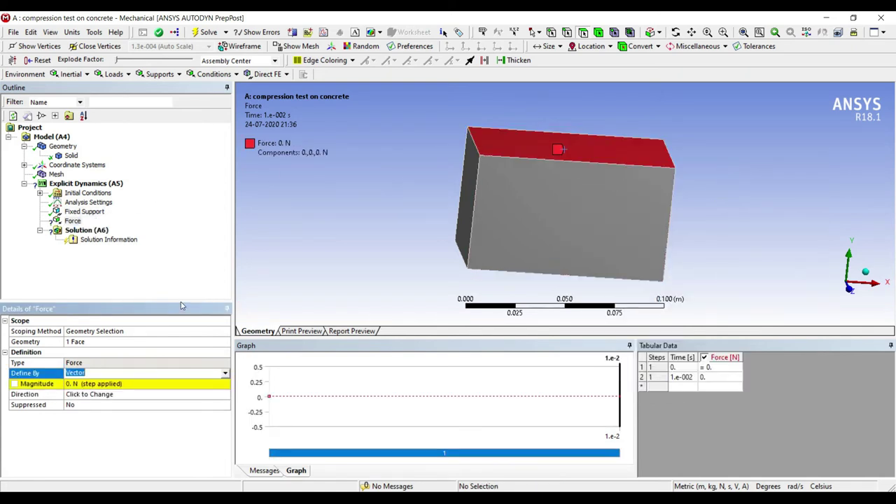
- Define the force by components and set its Y component to -5000 N
left_click(225, 373)
left_click(92, 382)
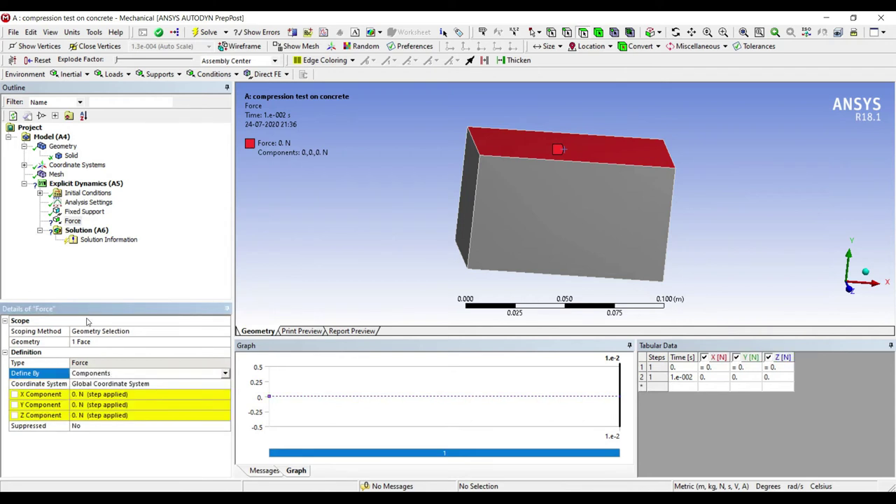
left_click(79, 404)
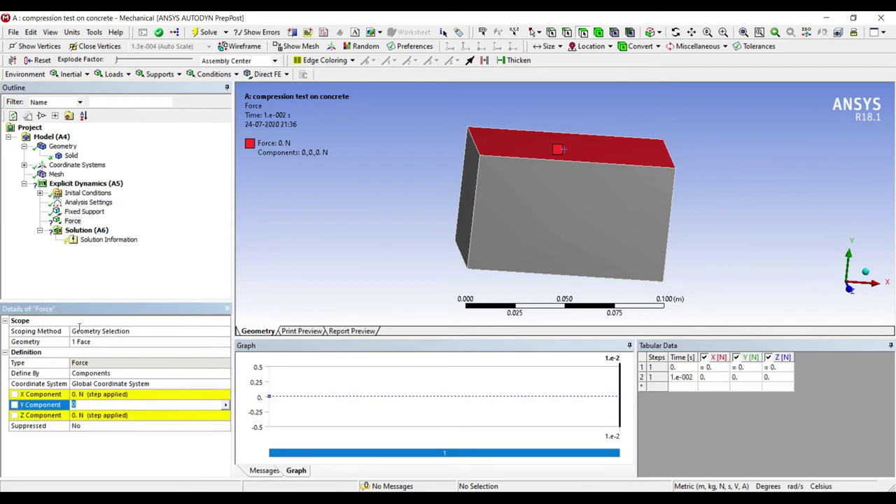
type("-5000")
key("Return")
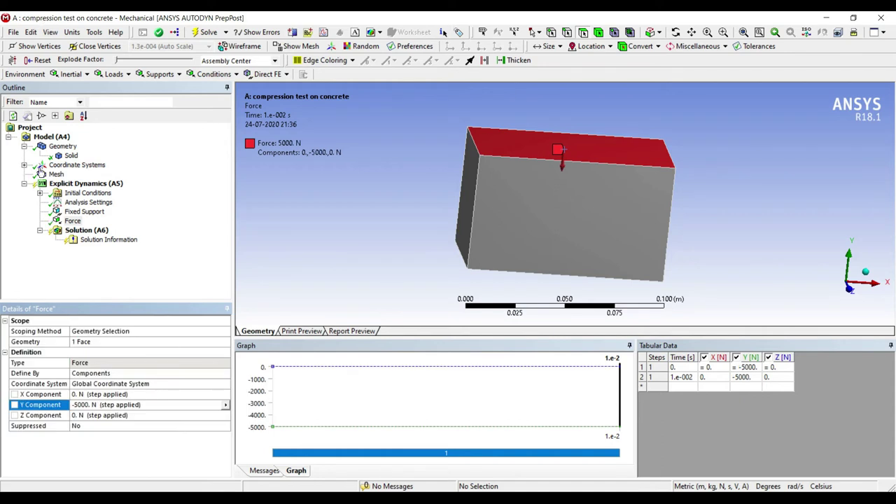
- Solve the explicit dynamics analysis with the fixed support and force applied
left_click(85, 229)
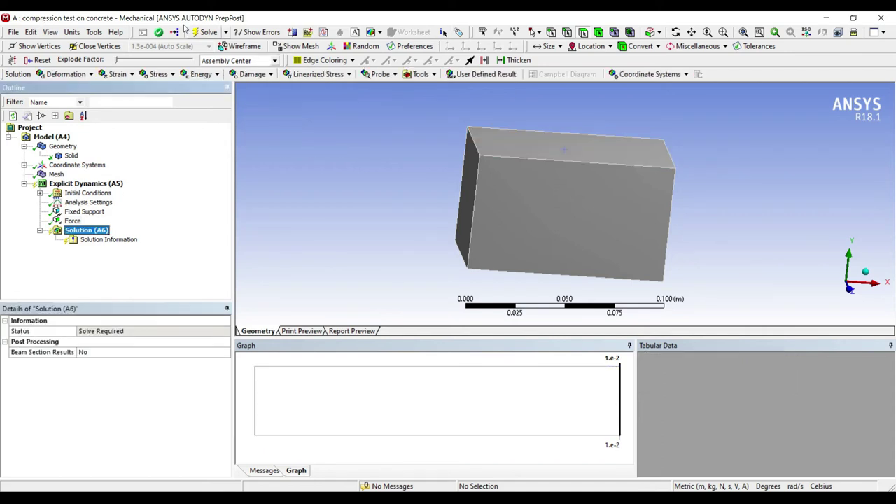
left_click(159, 32)
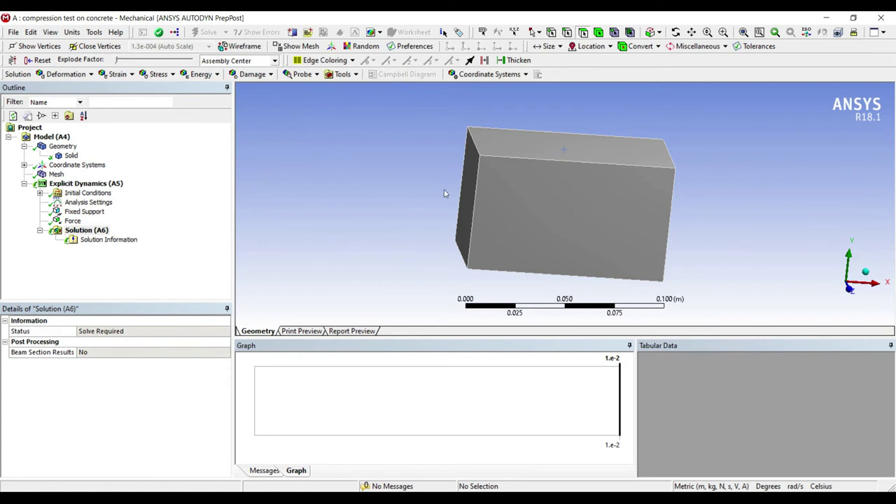
middle_click_drag(446, 168, 482, 168)
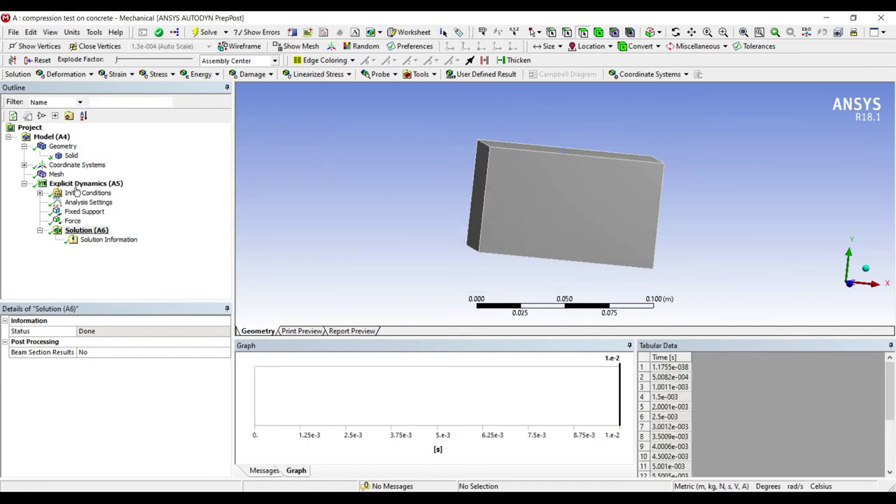
- Add a directional deformation result to the solution and orient it along the Y axis
right_click(95, 231)
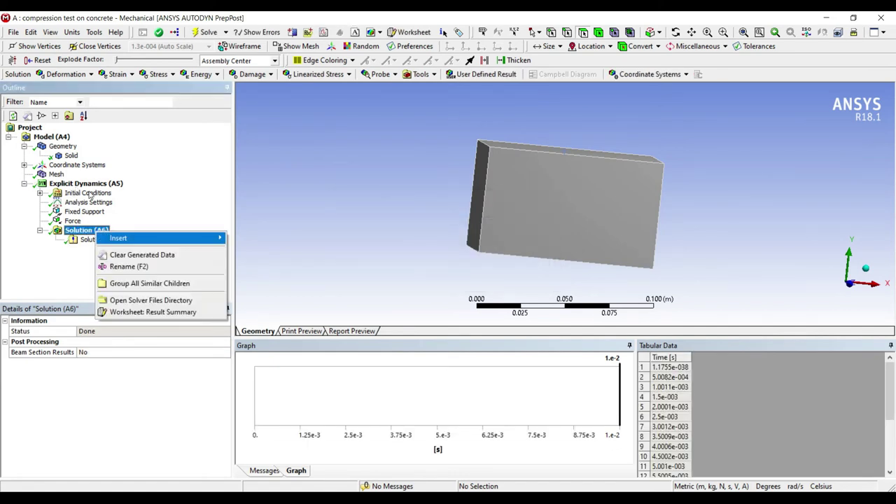
mouse_move(115, 238)
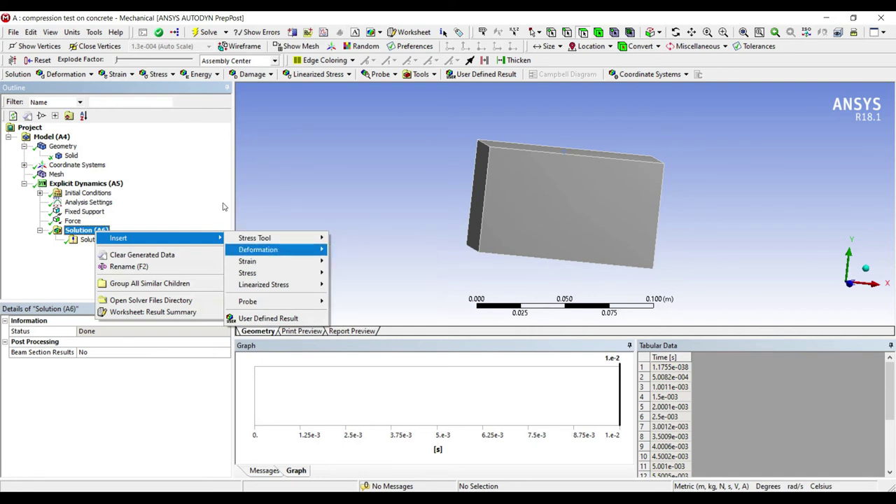
mouse_move(308, 249)
key("Down")
key("Return")
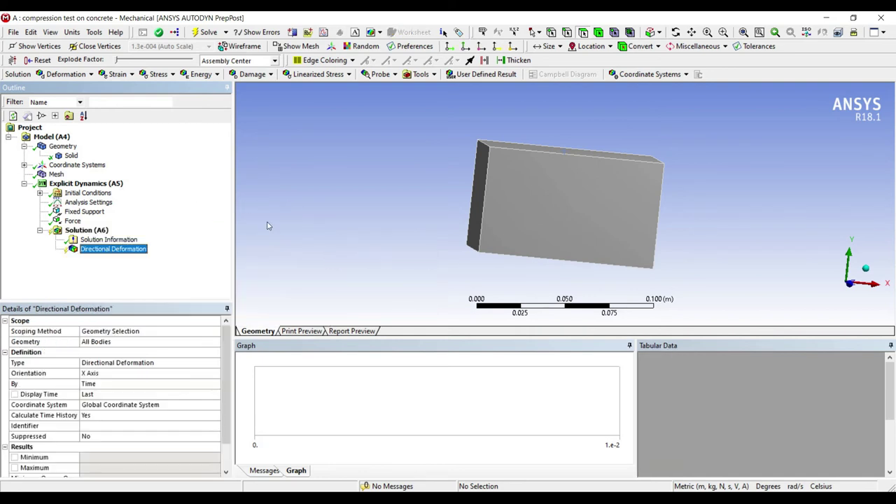
key("Tab")
left_click(215, 374)
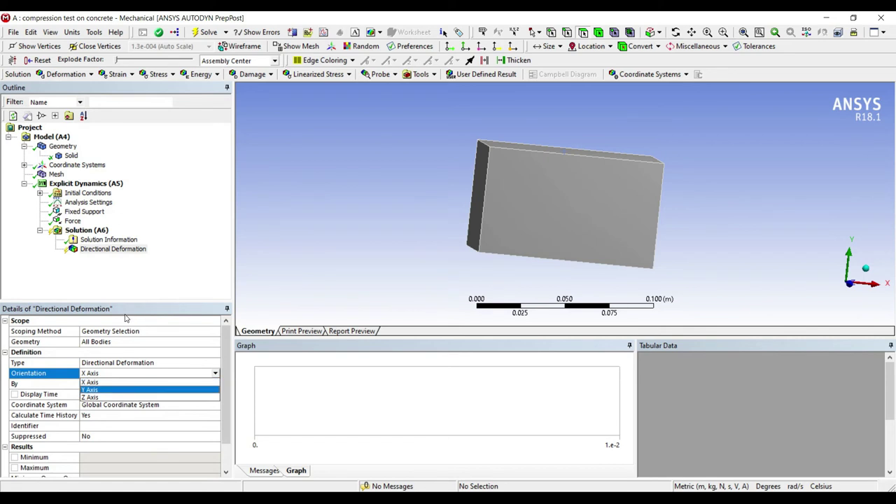
left_click(155, 392)
- Add a maximum principal stress result for all bodies to the solution
right_click(87, 229)
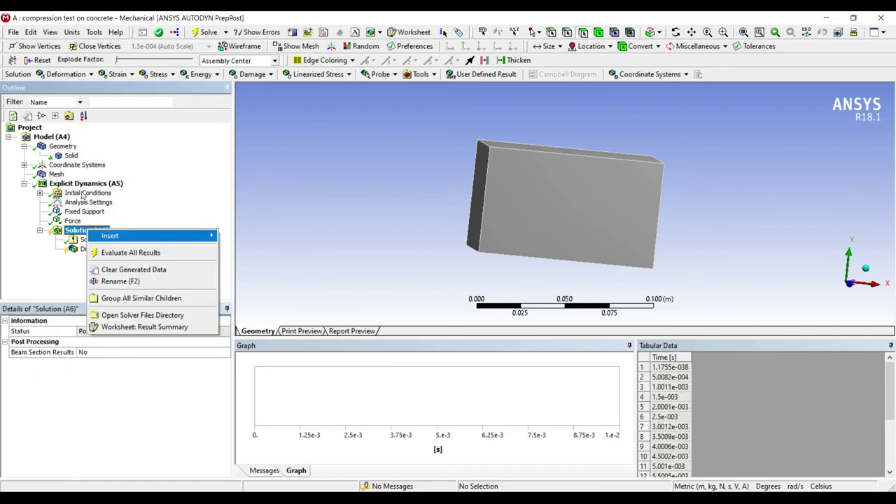
mouse_move(110, 235)
key("Down")
key("Right")
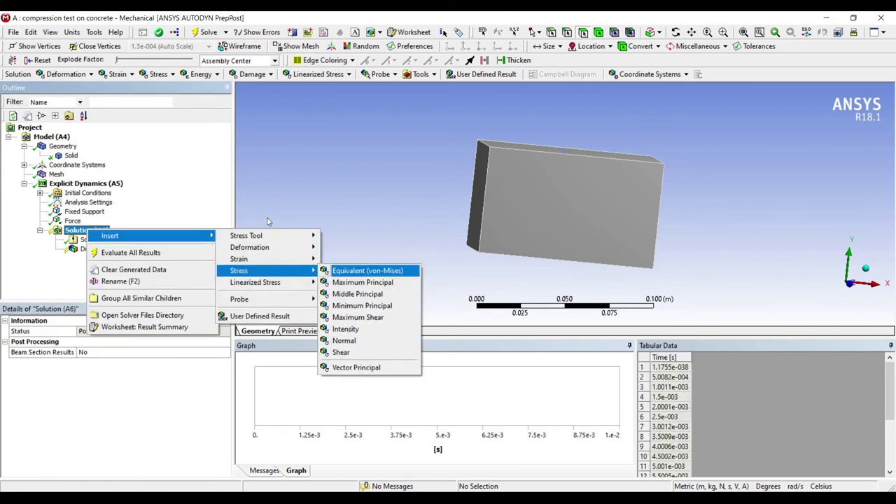
key("Down")
key("Return")
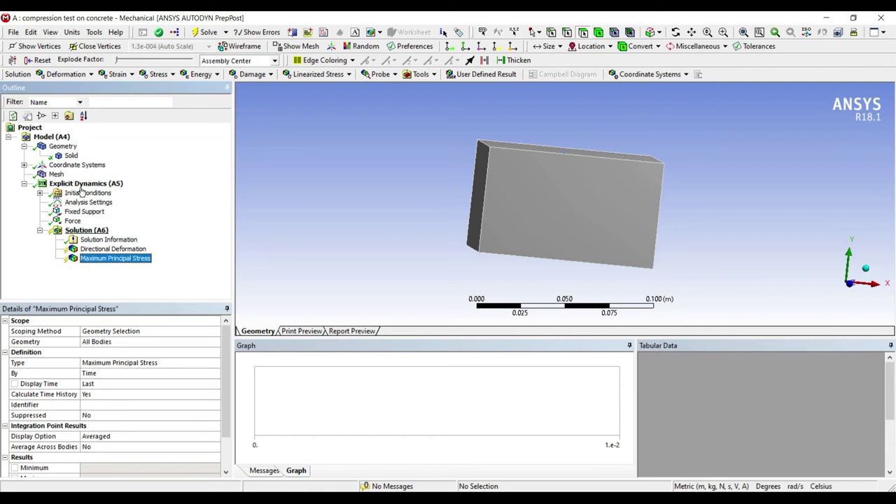
- Add a maximum principal elastic strain result for all bodies to the solution
left_click(87, 230)
right_click(87, 229)
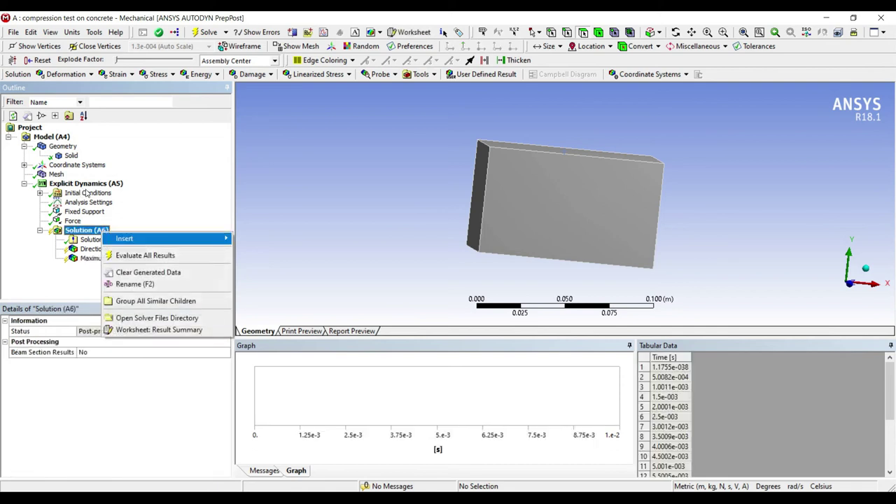
mouse_move(140, 239)
mouse_move(254, 261)
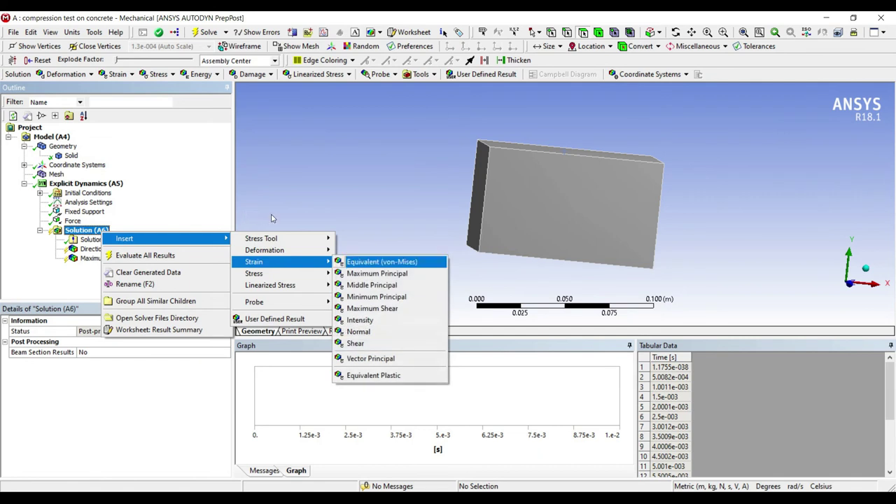
left_click(371, 274)
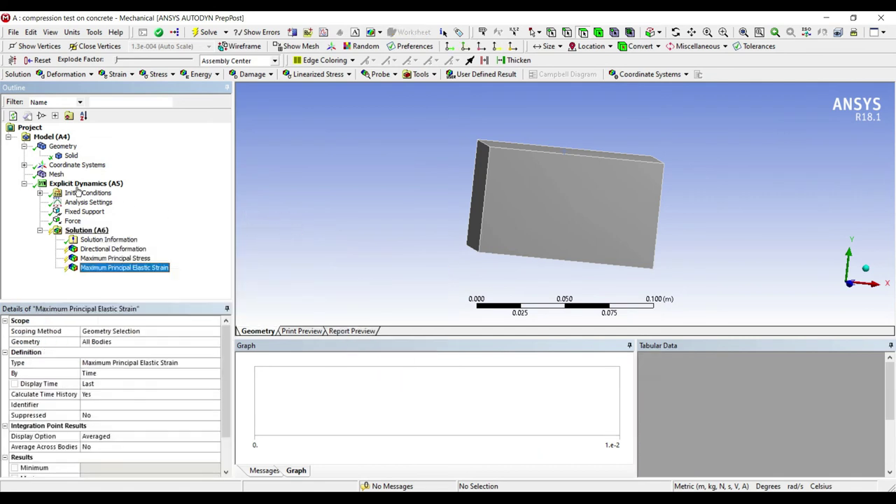
- Evaluate the deformation, stress and strain results of the solution
left_click(86, 230)
left_click(209, 32)
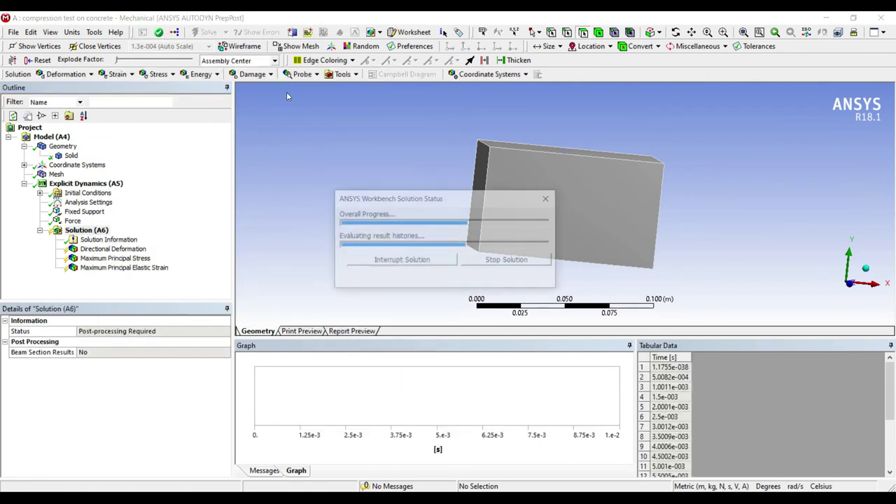
- Show the directional deformation result and play its animation to examine the block's Y-axis deformation over time
left_click(113, 249)
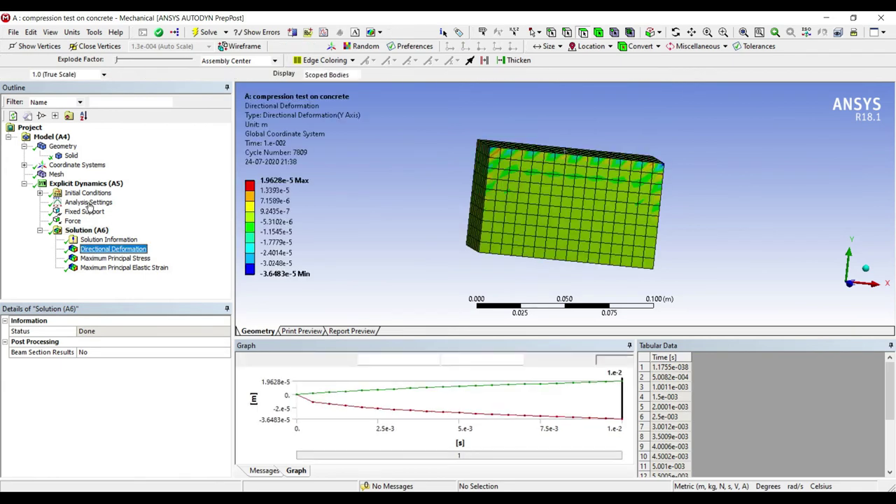
left_click_drag(429, 157, 417, 160)
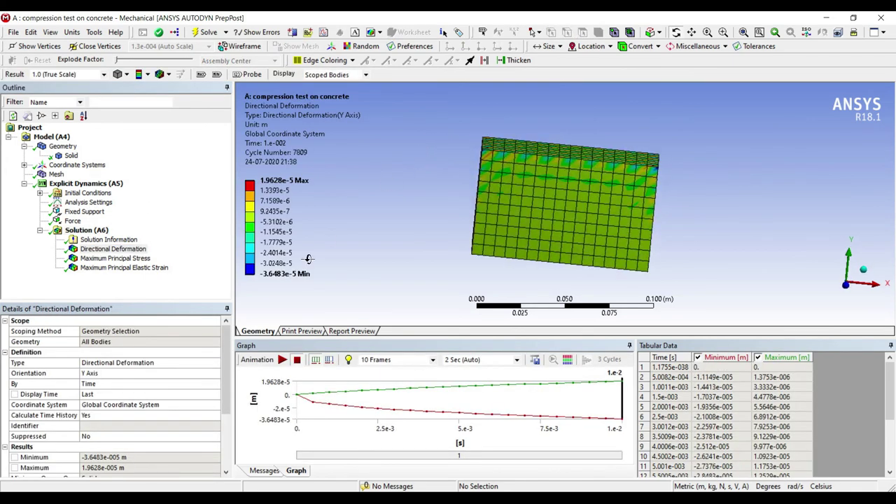
left_click(283, 359)
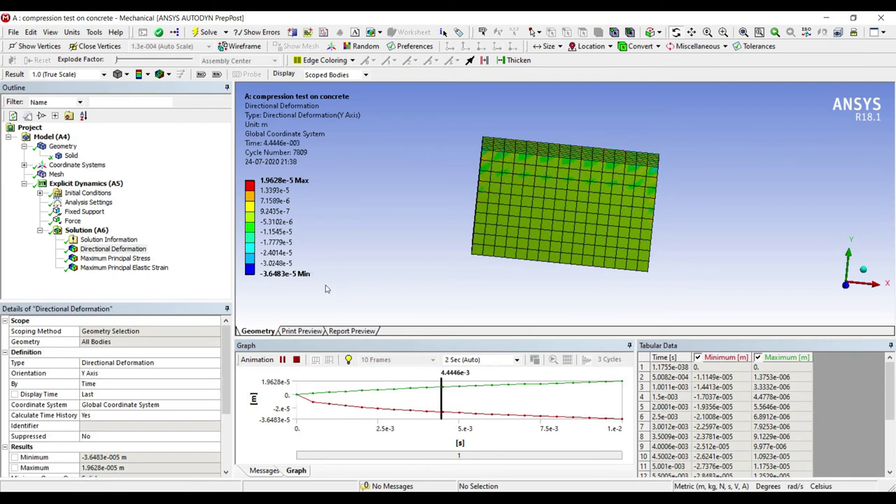
left_click_drag(420, 215, 441, 206)
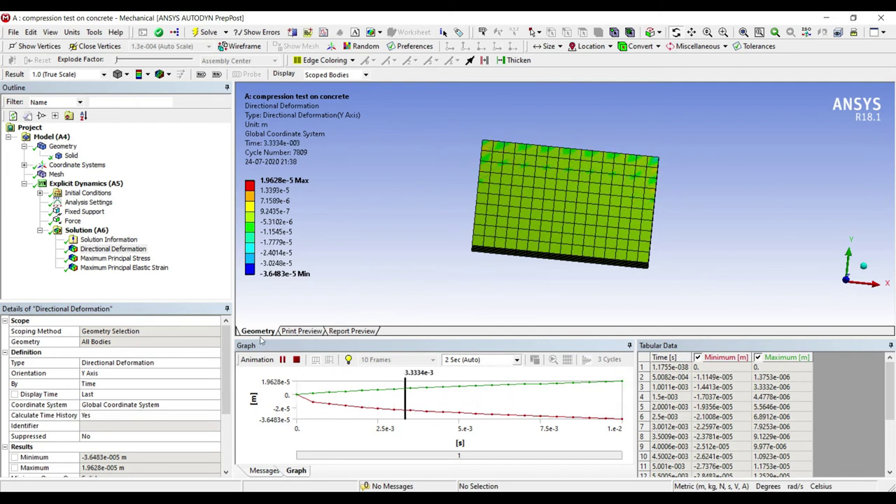
left_click(282, 360)
- Display the animated maximum principal stress result to examine the stress distribution over time, and pause the animation
key("Down")
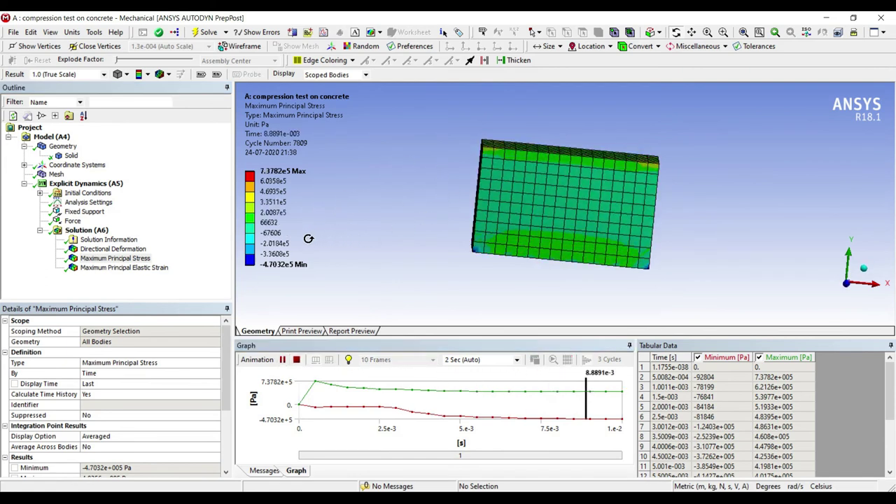
left_click(228, 295)
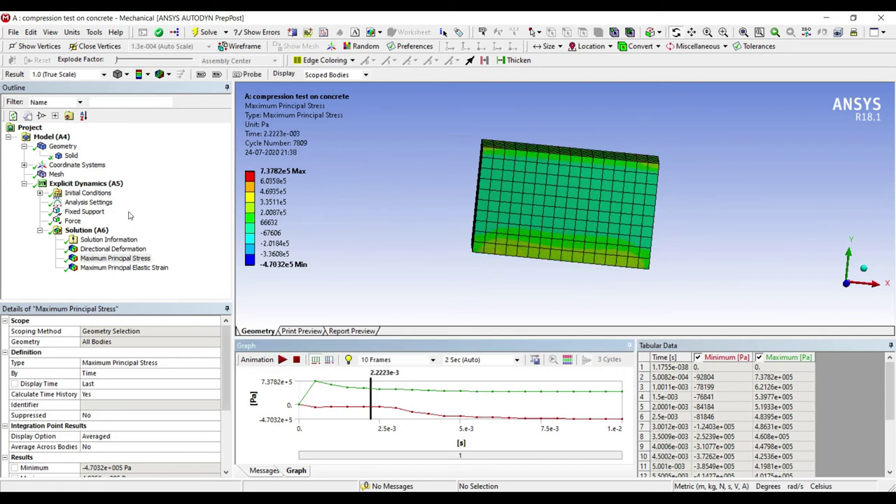
- View the maximum principal elastic strain result, and insert a chart based on the maximum principal stress and maximum principal elastic strain results
left_click(124, 267)
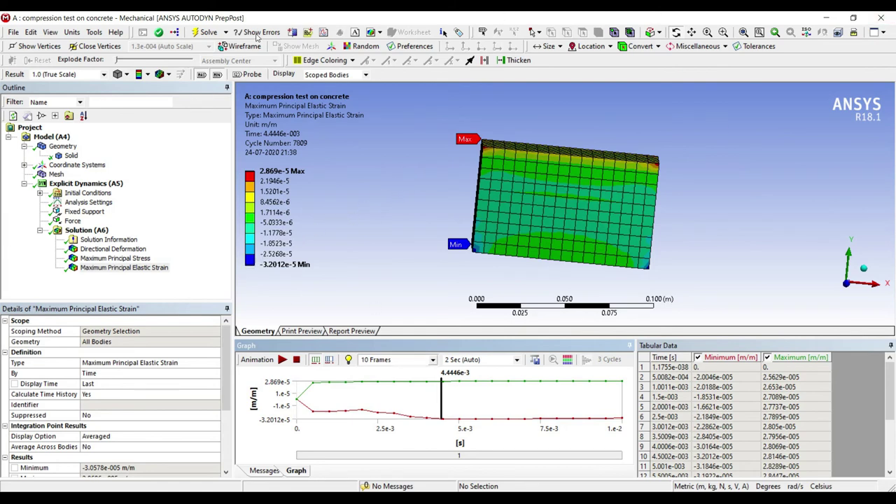
left_click(324, 32)
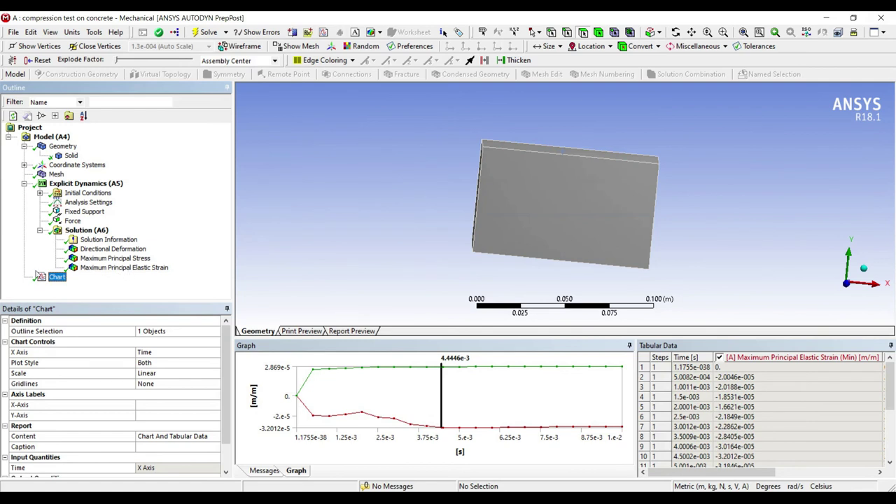
left_click(124, 271)
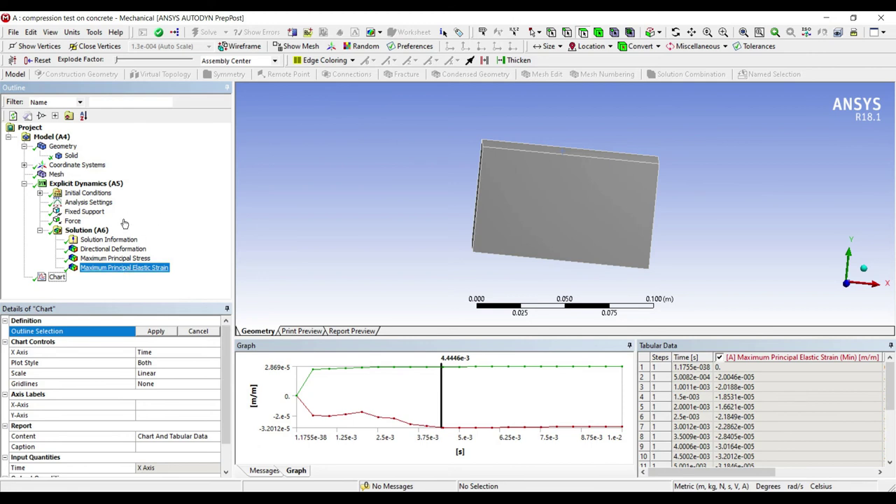
left_click(116, 258, "ctrl")
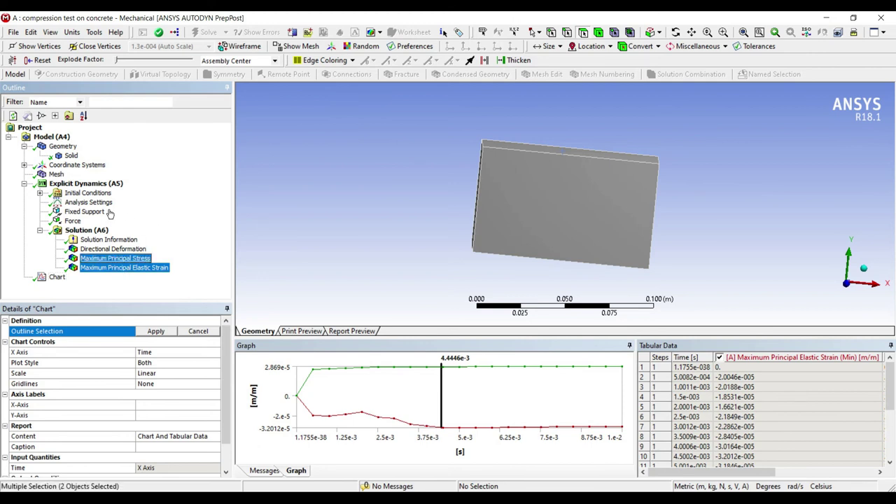
left_click(156, 331)
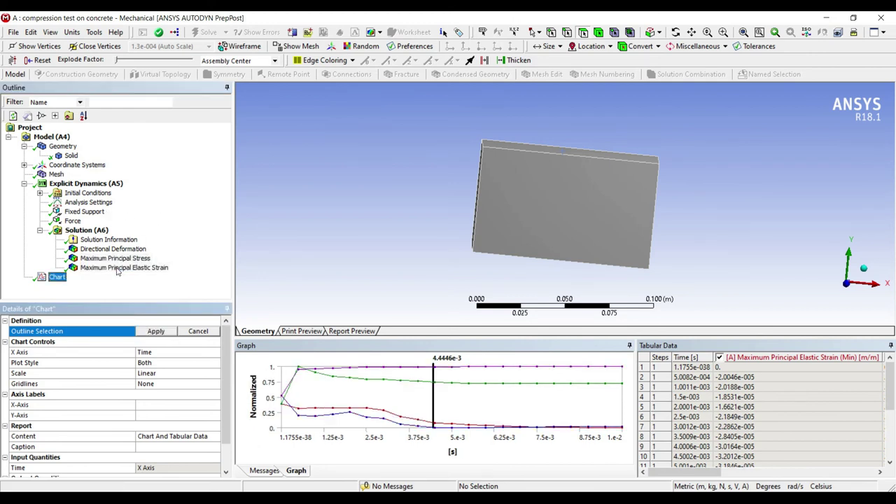
left_click_drag(125, 333, 117, 333)
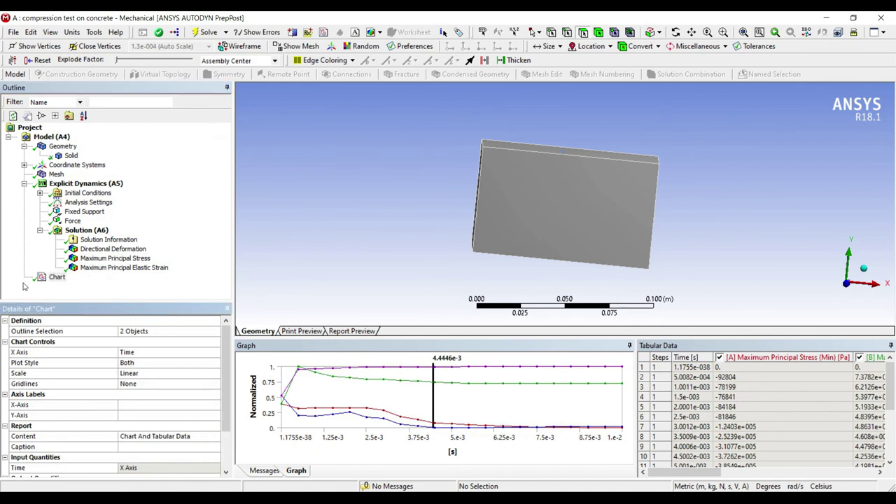
- Set the chart's X axis to Maximum Principal Elastic Strain (Max)
left_click(137, 353)
left_click(215, 353)
key("Down")
key("Down")
key("Down")
key("Down")
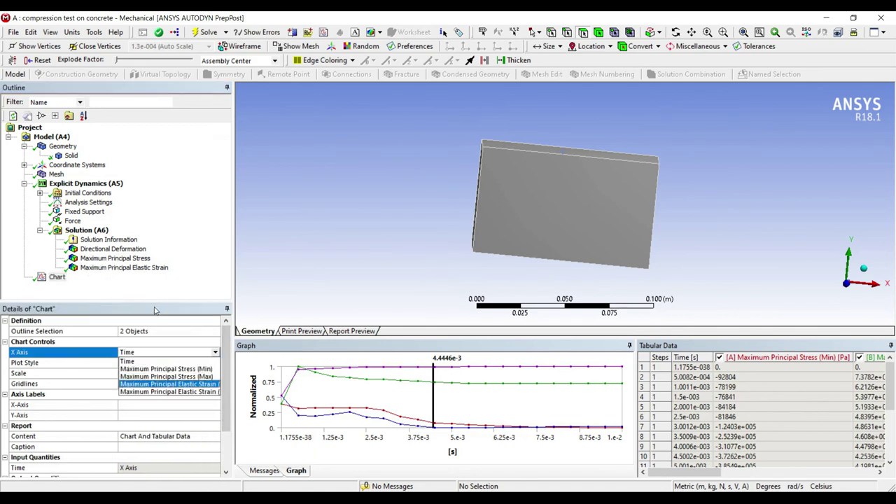
key("Return")
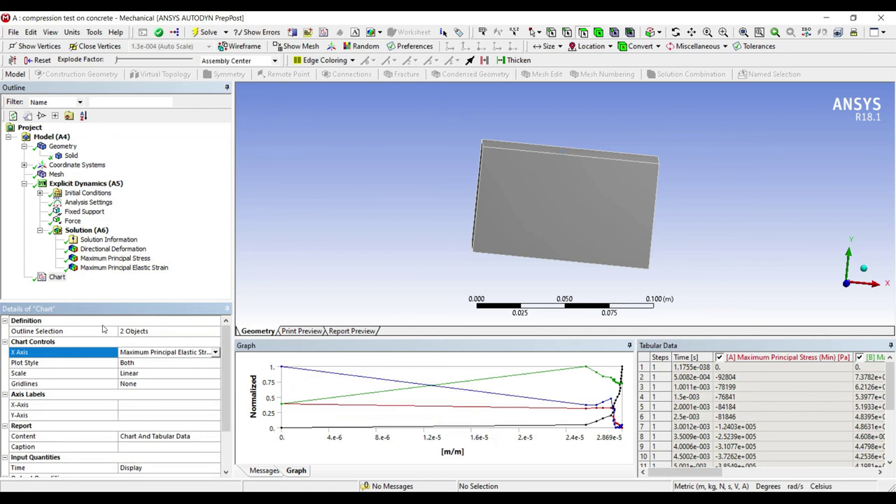
- Label the chart's X-axis "Strain" and its Y-axis "Stress"
left_click(137, 405)
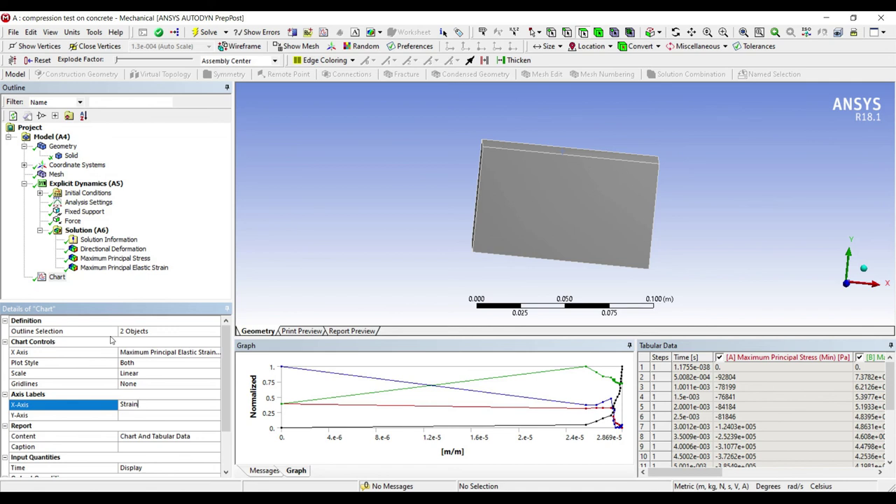
type("Strain")
key("Tab")
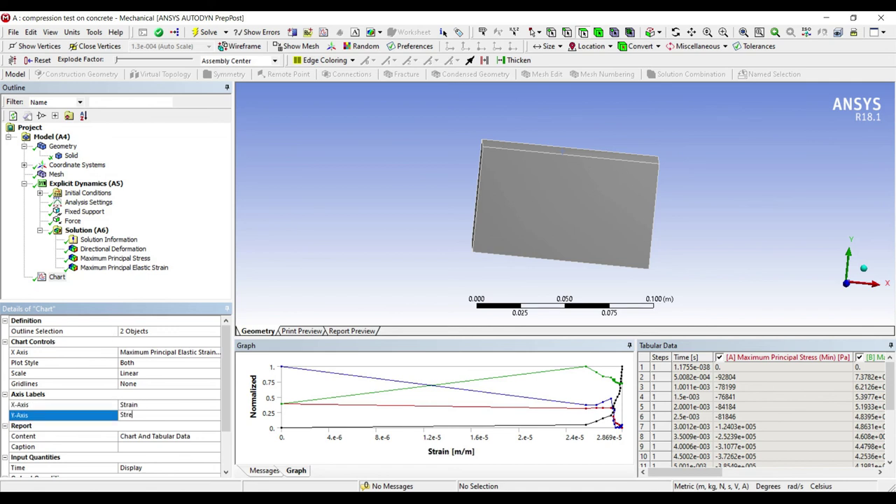
type("Stress")
key("Return")
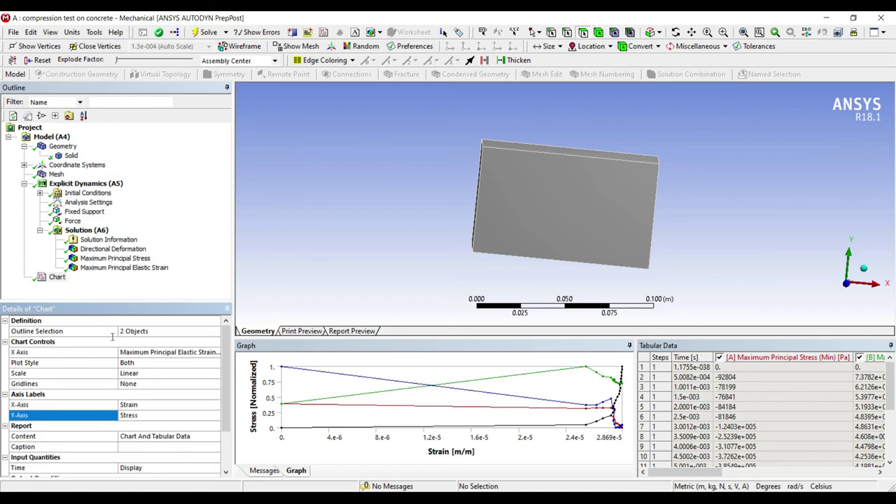
- Set the chart's Time input quantity to Omit
scroll(152, 371, "down", 1)
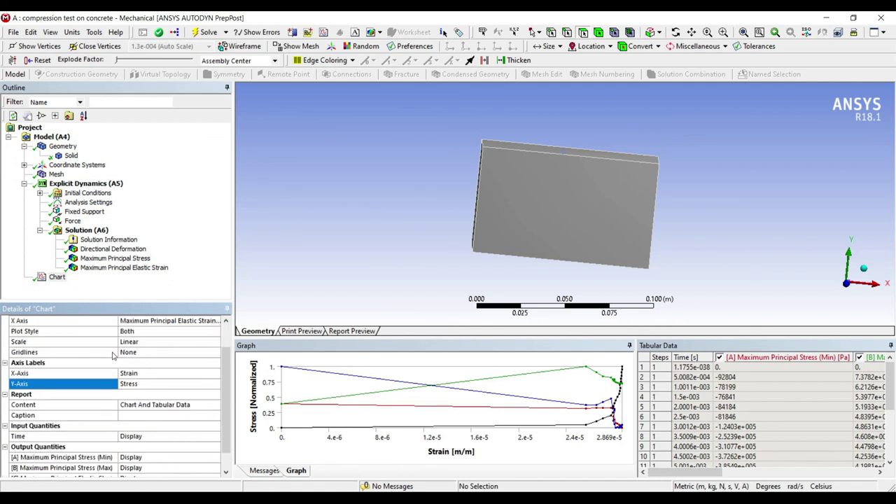
key("Down")
key("Down")
key("Down")
key("Down")
key("Down")
scroll(132, 360, "down", 1)
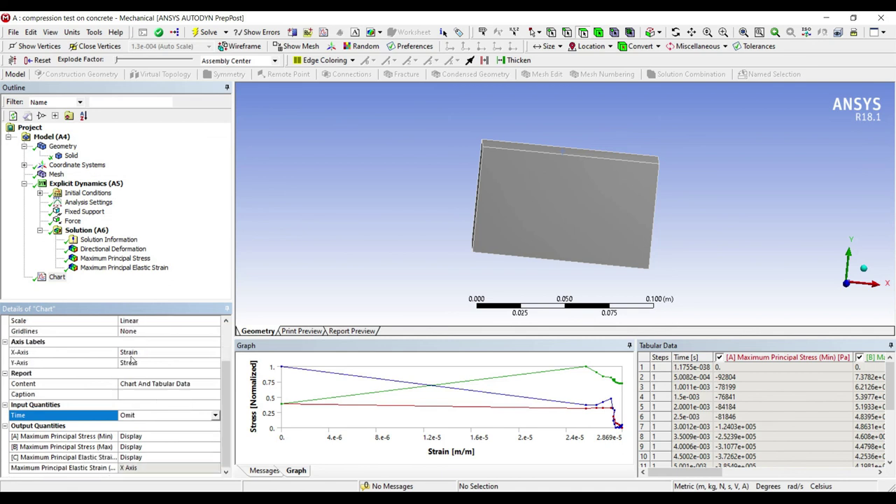
- Omit the minimum curves of maximum principal stress and maximum principal elastic strain from the chart's output quantities
key("Down")
key("Down")
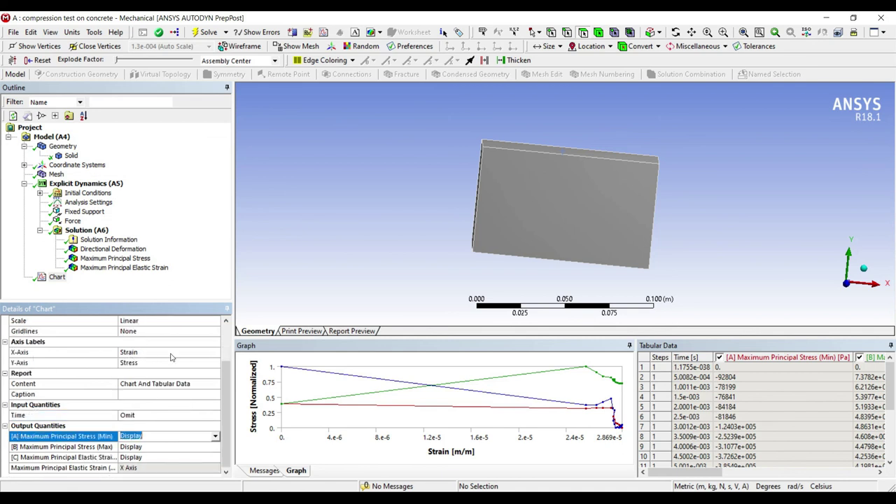
key("Down")
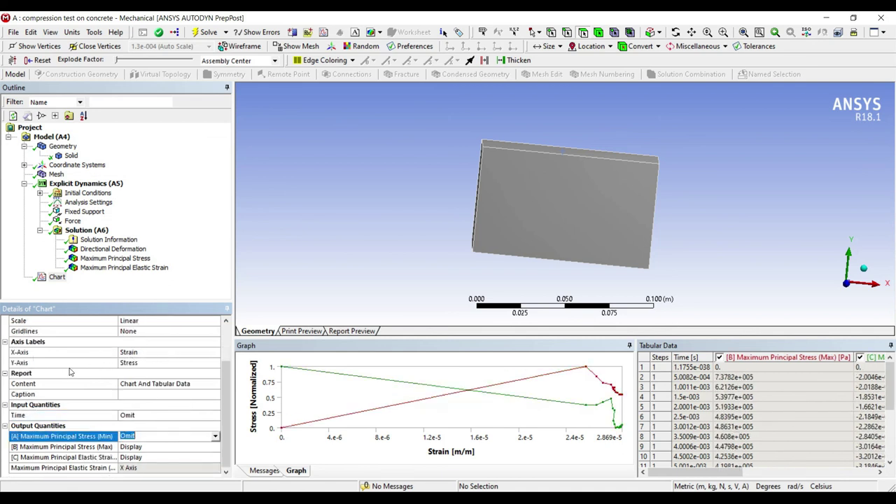
key("Down")
key("Down")
key("Down")
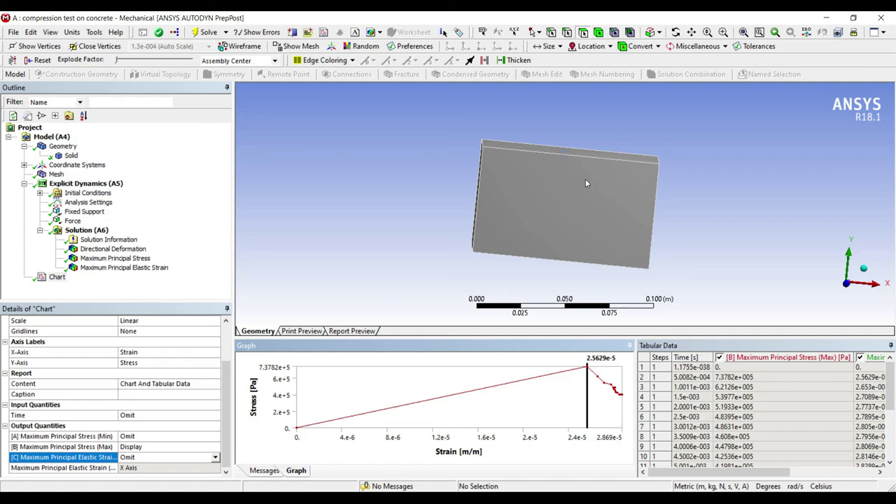
- Show the directional deformation result and examine the Y-axis deformation on the block's front and upper faces
left_click(112, 249)
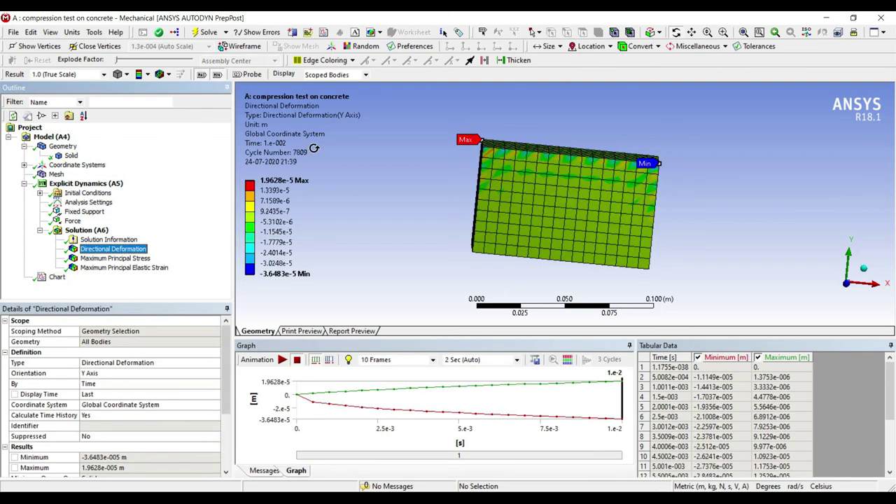
left_click_drag(484, 180, 491, 182)
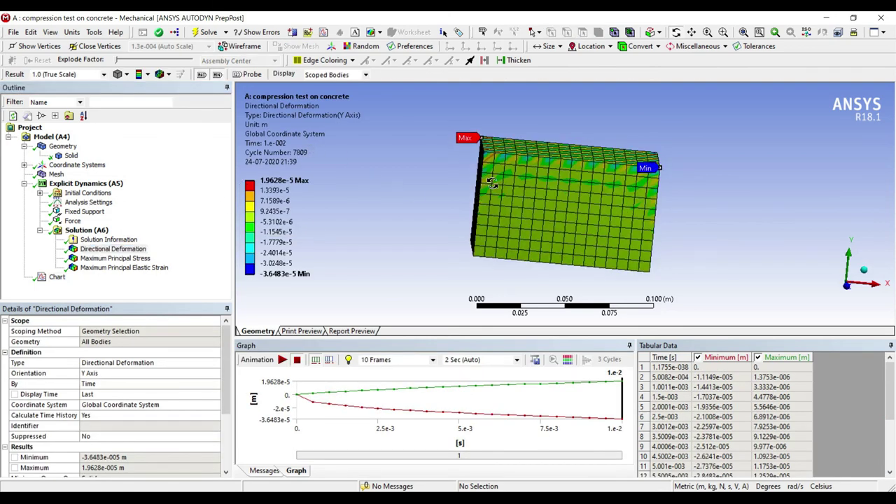